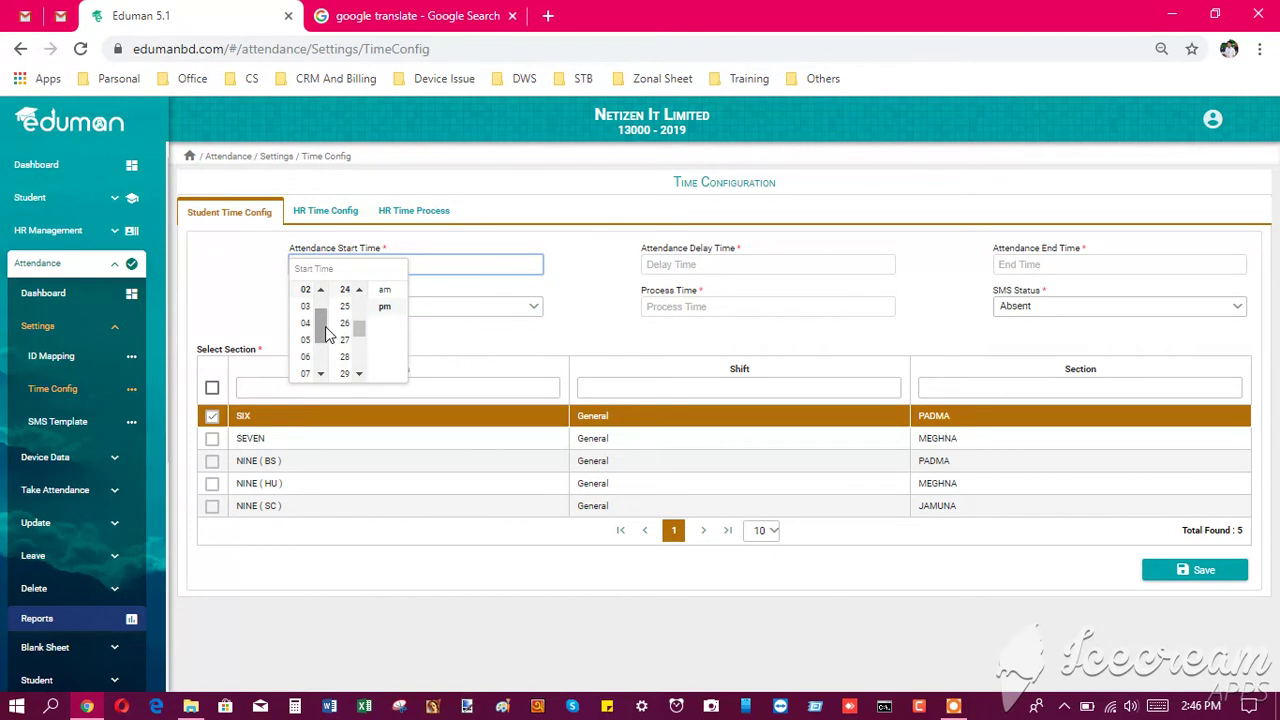
# Step: Set the Attendance Start Time to 7:00 am for the selected class SIX section
pyautogui.moveTo(326, 333); pyautogui.dragTo(367, 311)
pyautogui.click(310, 331)
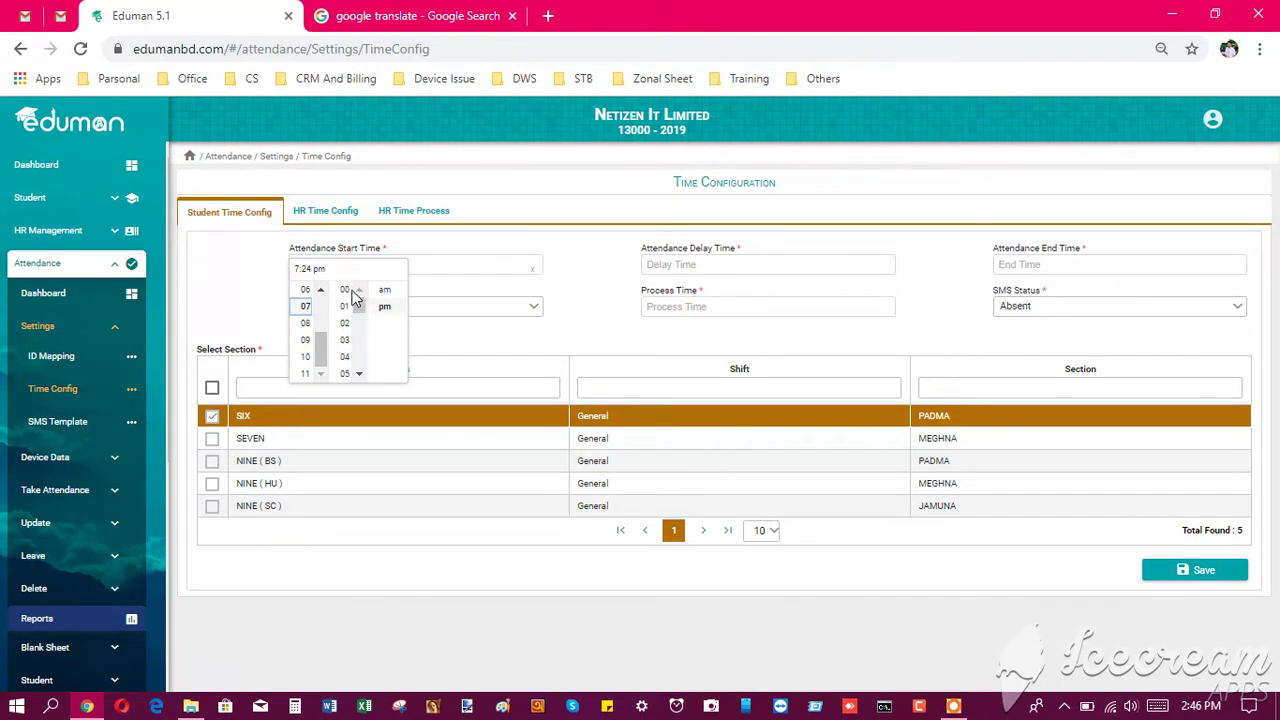
pyautogui.click(348, 291)
pyautogui.click(385, 290)
pyautogui.click(564, 266)
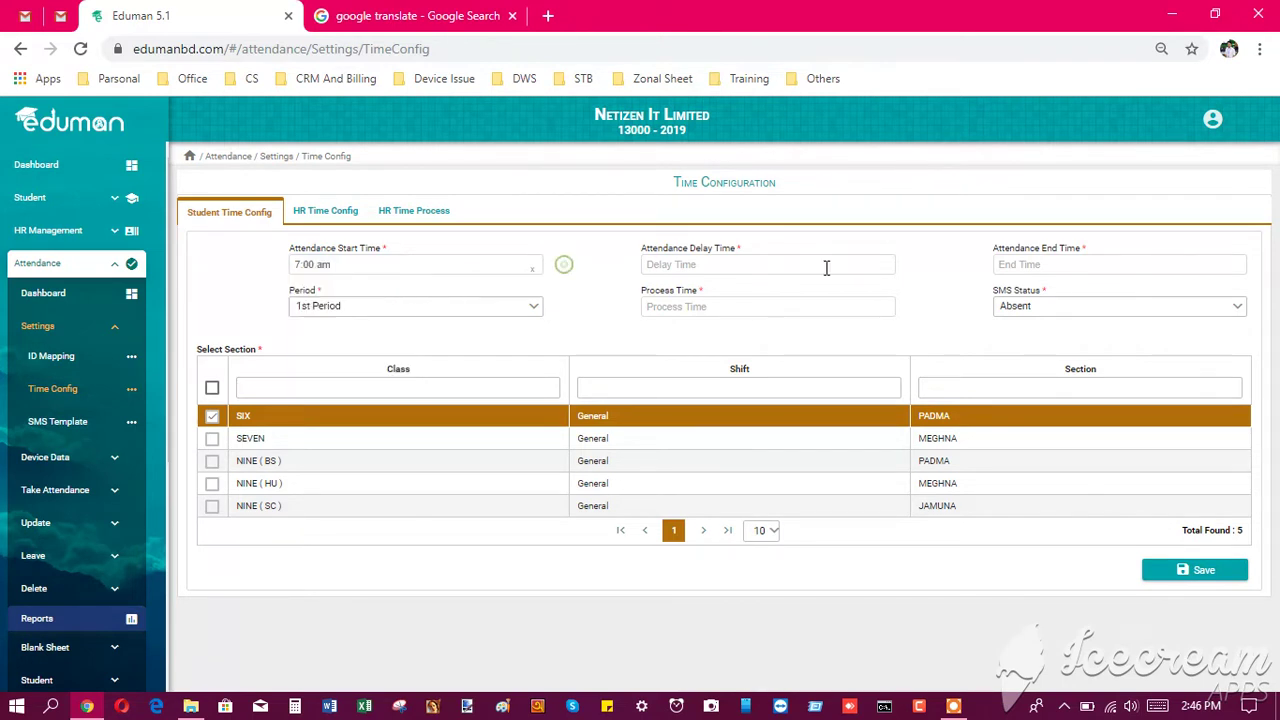
# Step: Set the Attendance End Time to 9:00 am for class SIX
pyautogui.click(1057, 264)
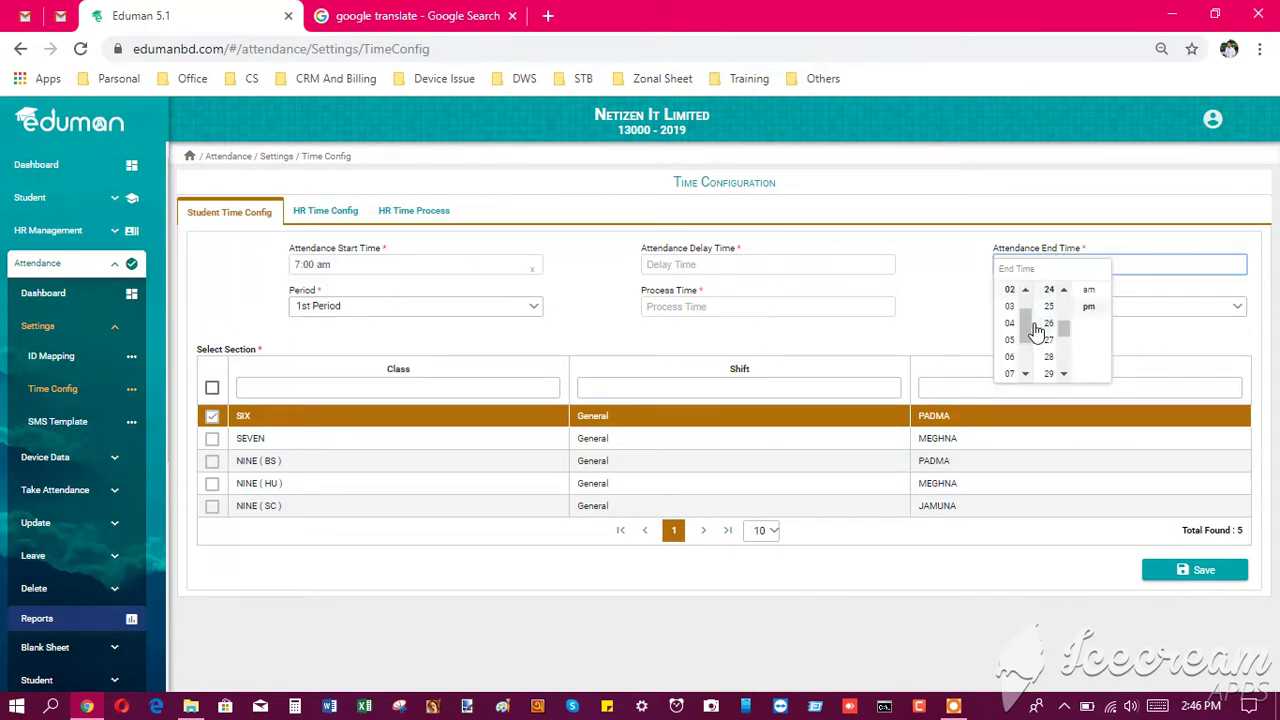
pyautogui.moveTo(1027, 325); pyautogui.dragTo(1030, 362)
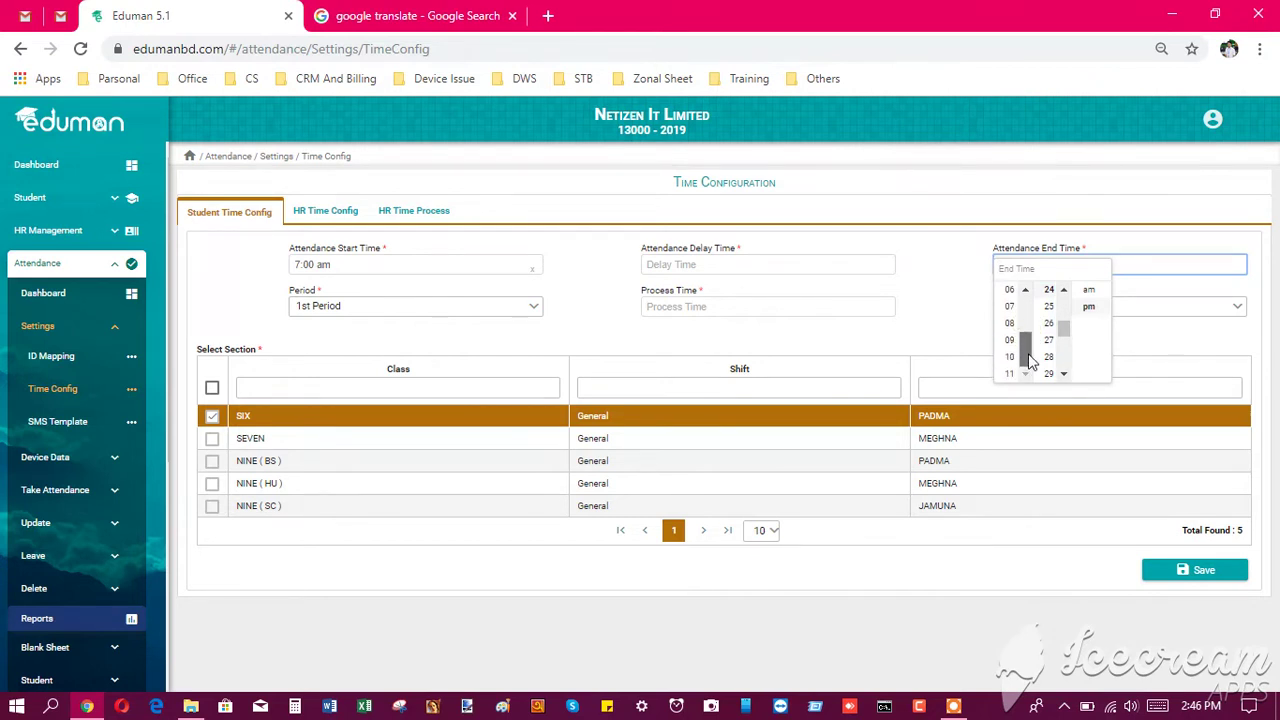
pyautogui.click(1010, 340)
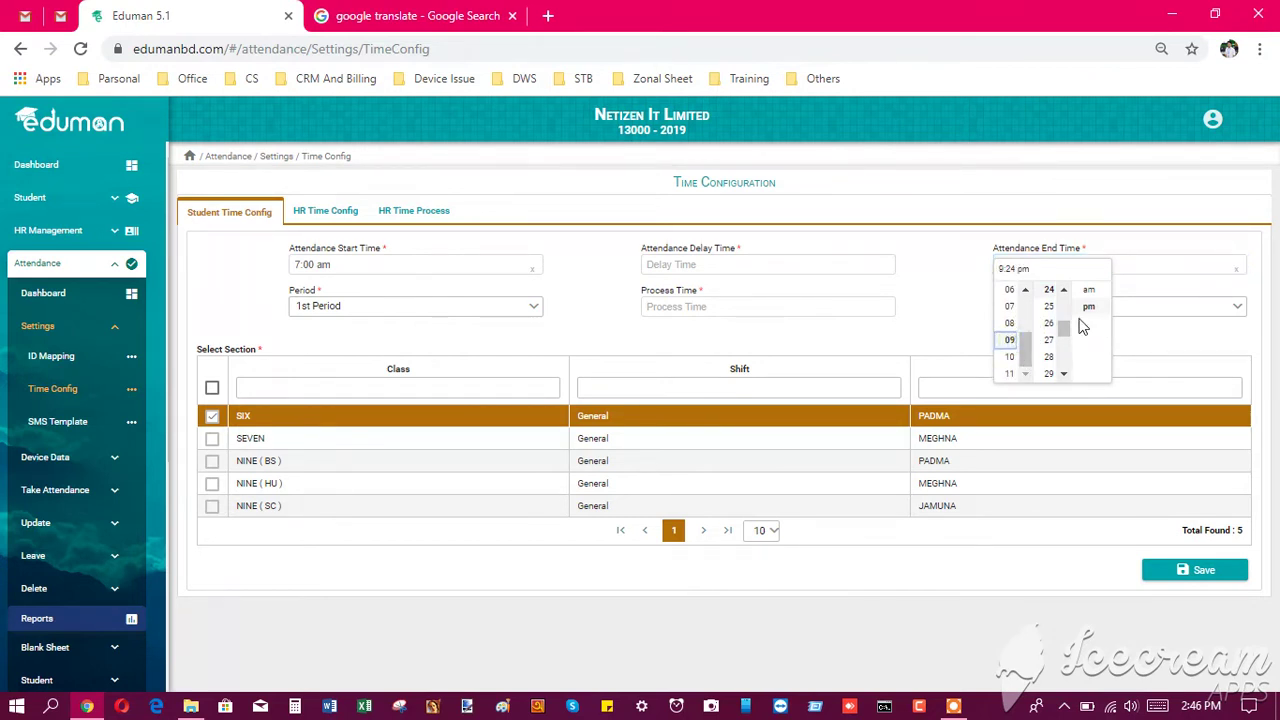
pyautogui.moveTo(1068, 338); pyautogui.dragTo(1063, 292)
pyautogui.click(1050, 290)
pyautogui.click(1088, 290)
pyautogui.click(950, 261)
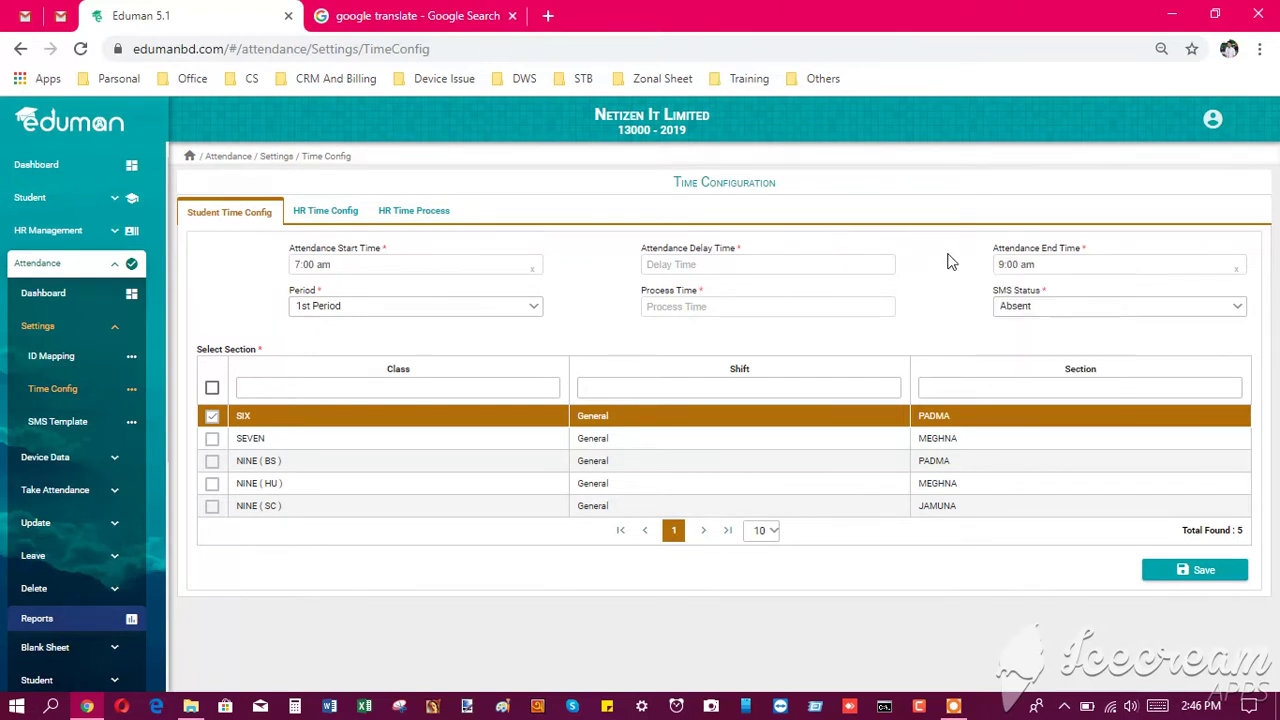
# Step: Set the Attendance Delay Time to 9:10 am for class SIX
pyautogui.click(717, 264)
pyautogui.moveTo(677, 323); pyautogui.dragTo(718, 305)
pyautogui.click(665, 356)
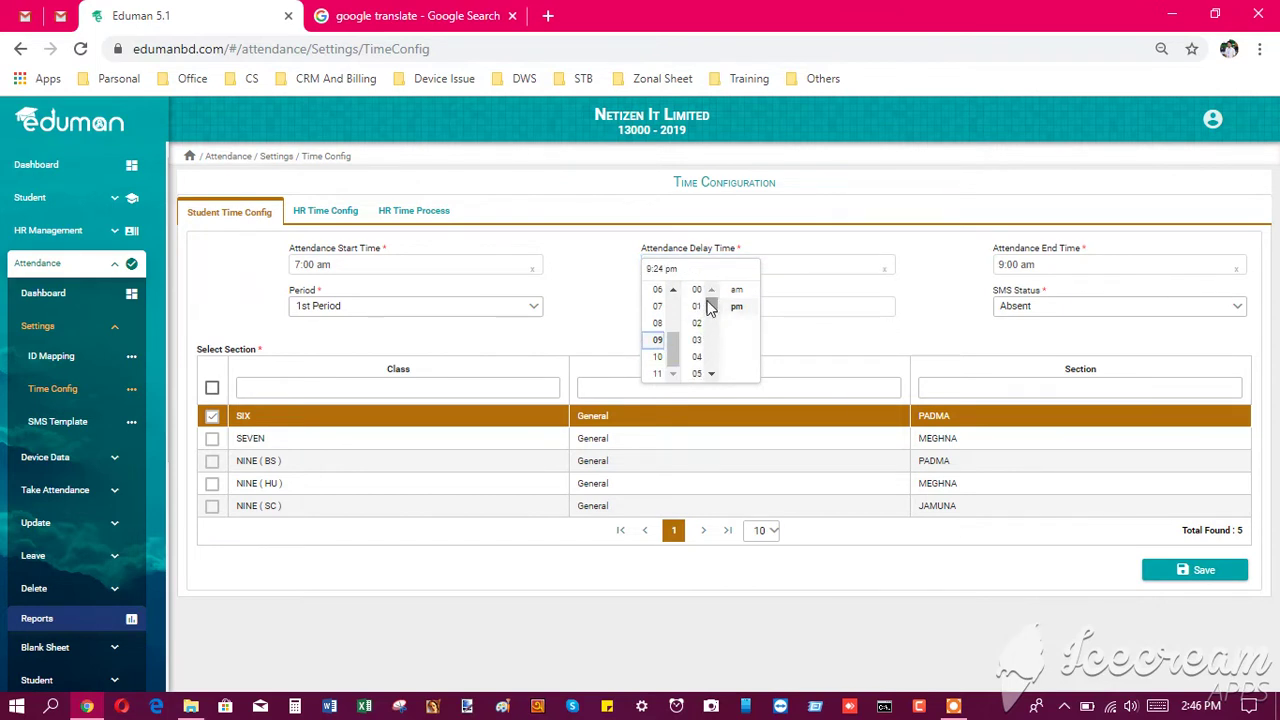
pyautogui.scroll(-2, 708, 336)
pyautogui.click(697, 365)
pyautogui.click(740, 290)
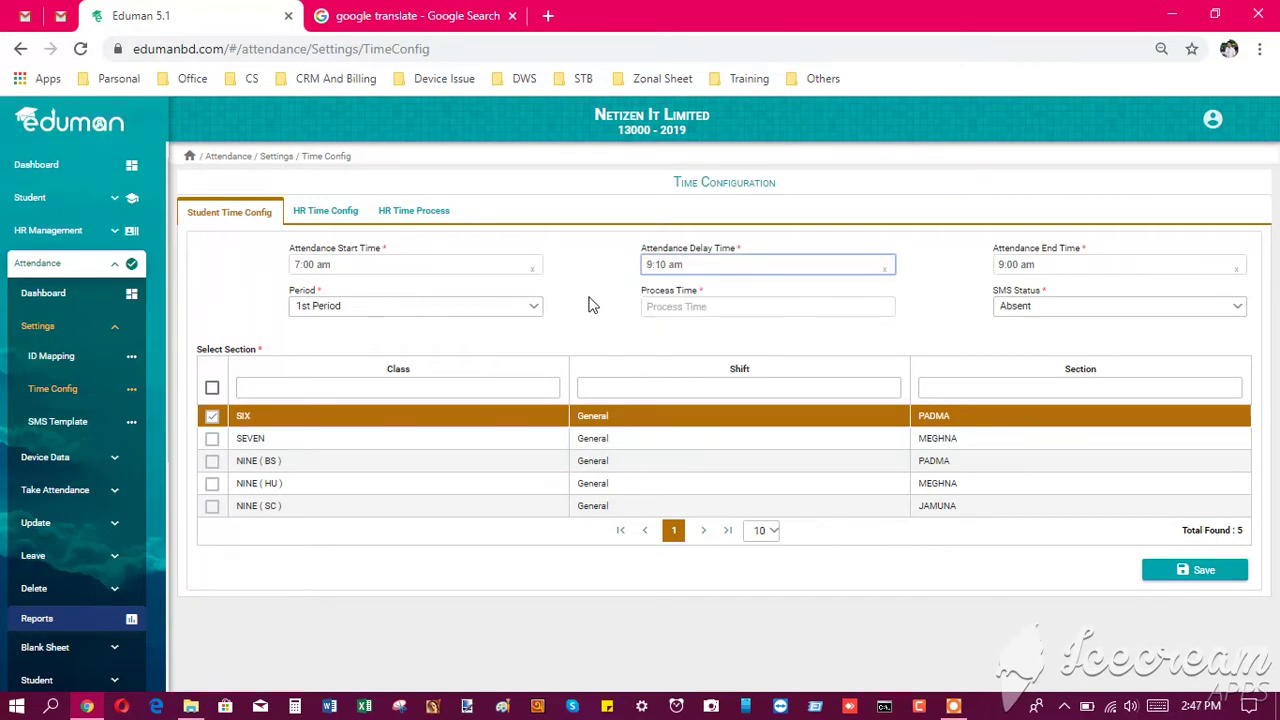
# Step: Choose 1st Period as the period and set the Process Time to 9:30 am
pyautogui.click(410, 308)
pyautogui.click(352, 366)
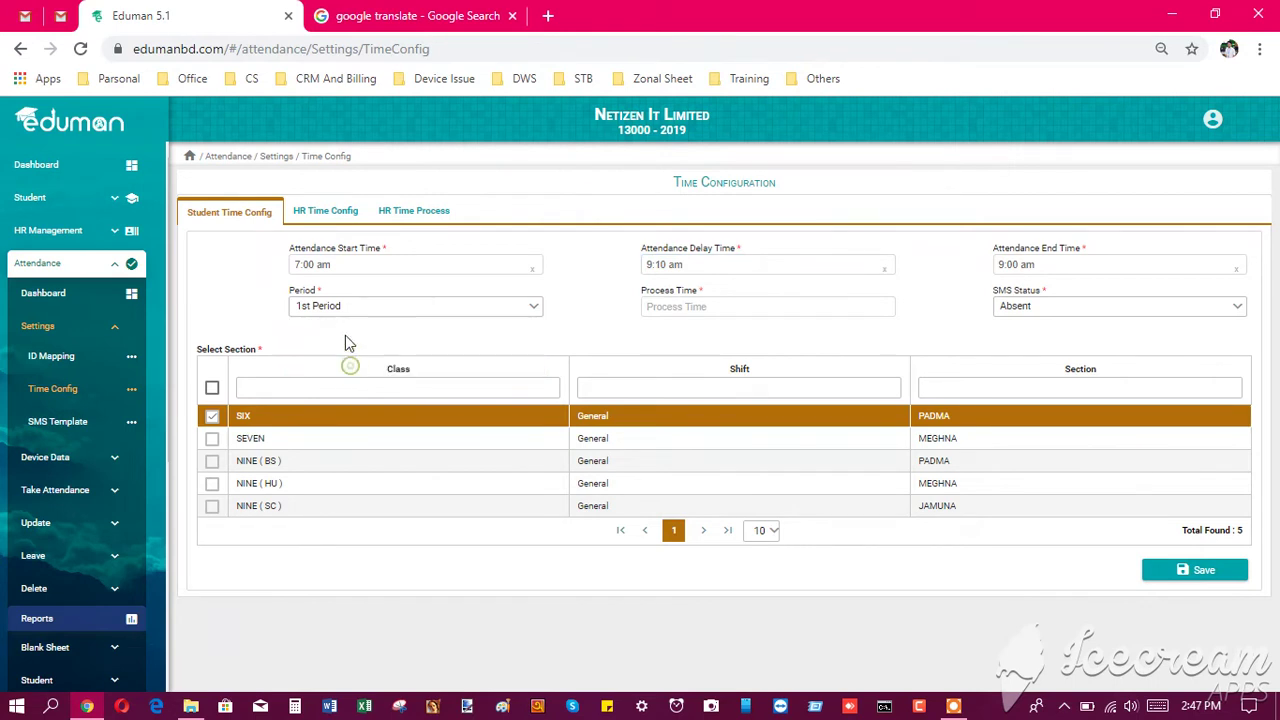
pyautogui.click(678, 308)
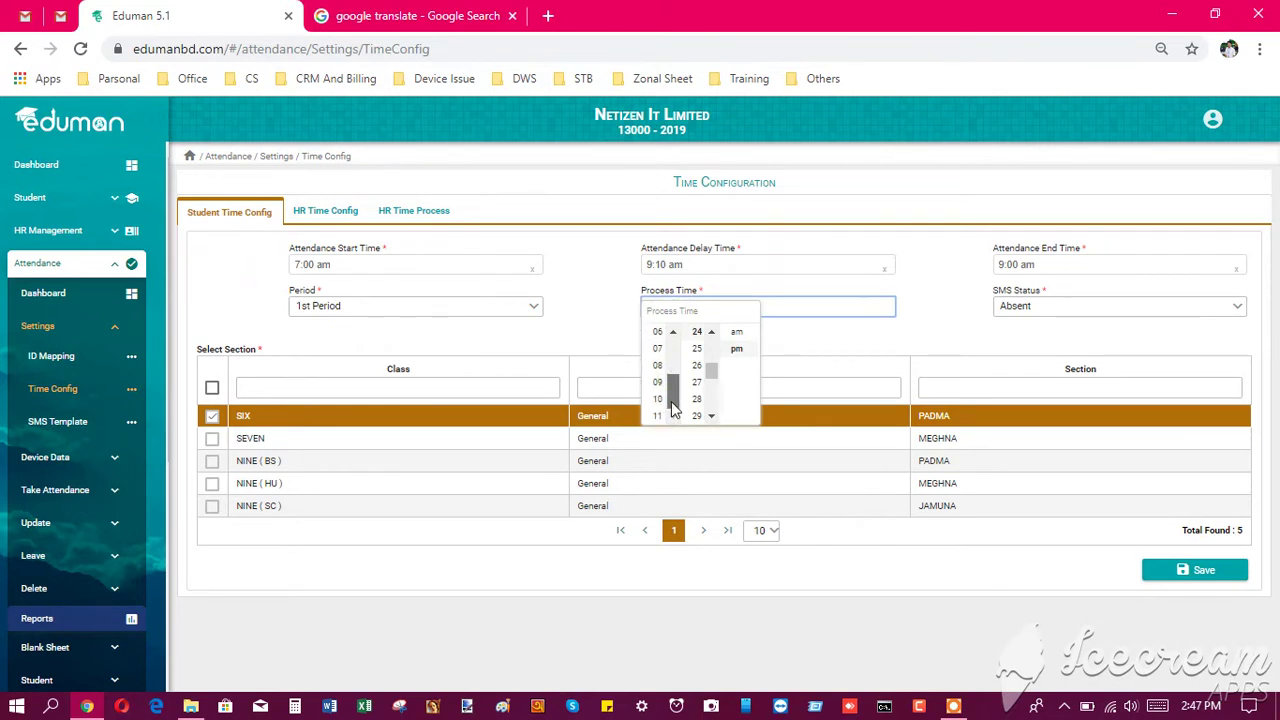
pyautogui.click(657, 382)
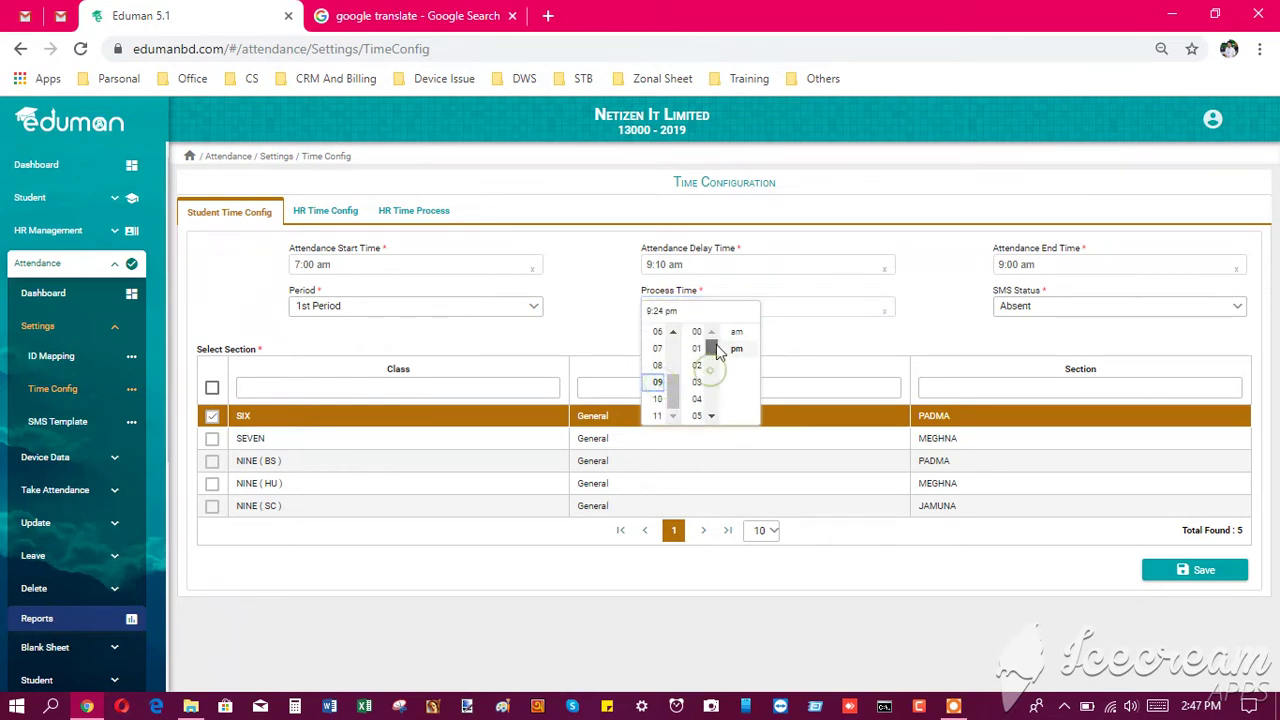
pyautogui.scroll(-7, 712, 372)
pyautogui.moveTo(708, 374); pyautogui.dragTo(707, 368)
pyautogui.scroll(2, 707, 372)
pyautogui.click(697, 369)
pyautogui.click(736, 331)
pyautogui.click(925, 305)
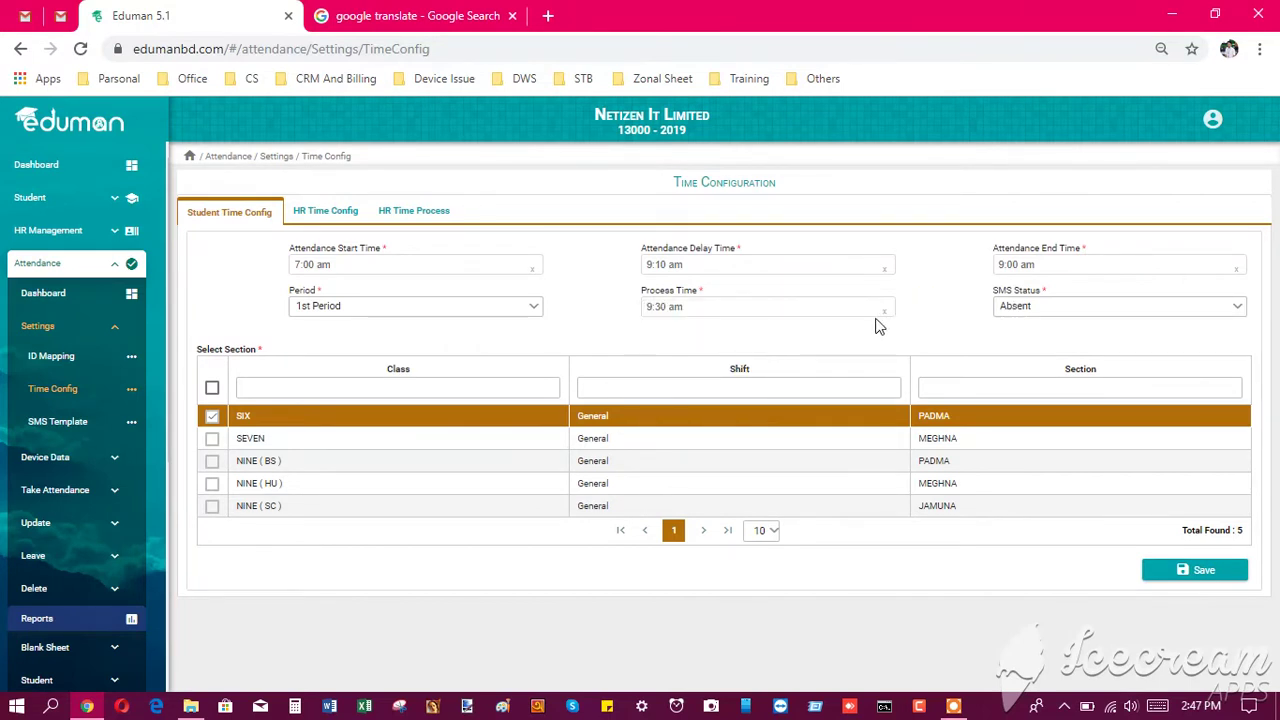
# Step: Choose Absent as the SMS status and save the student time configuration for class SIX
pyautogui.click(1036, 310)
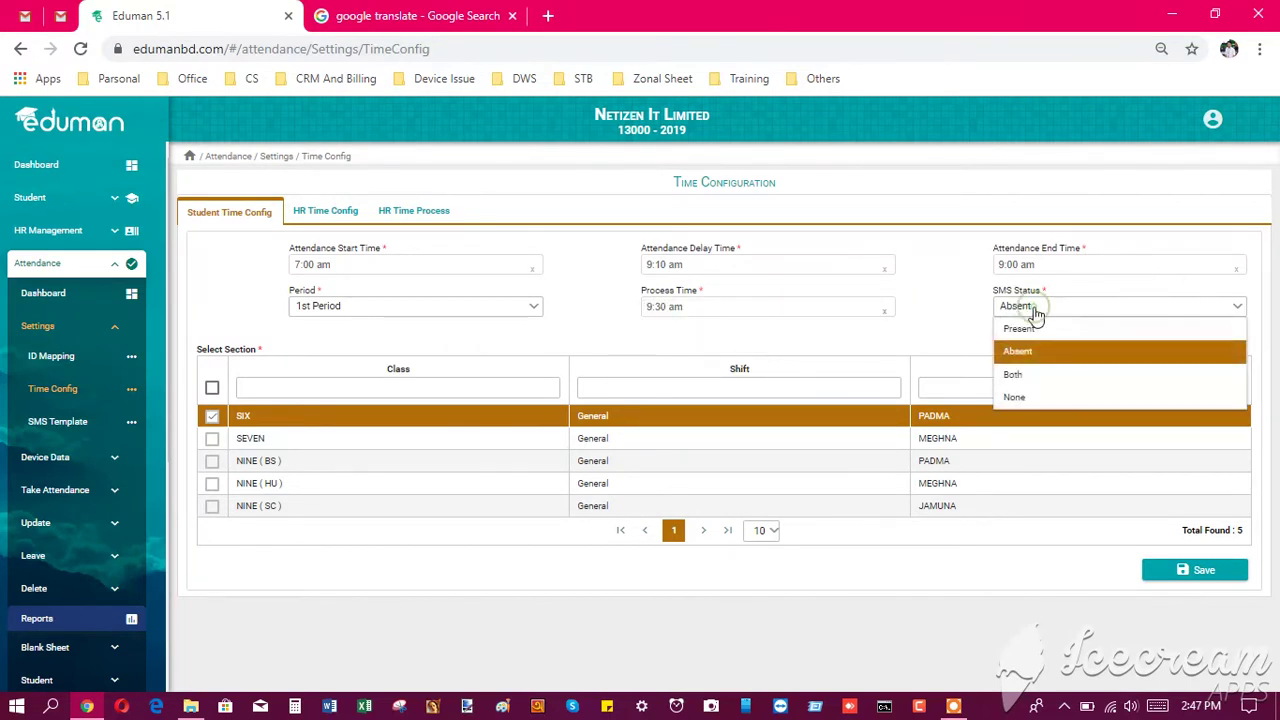
pyautogui.click(1036, 358)
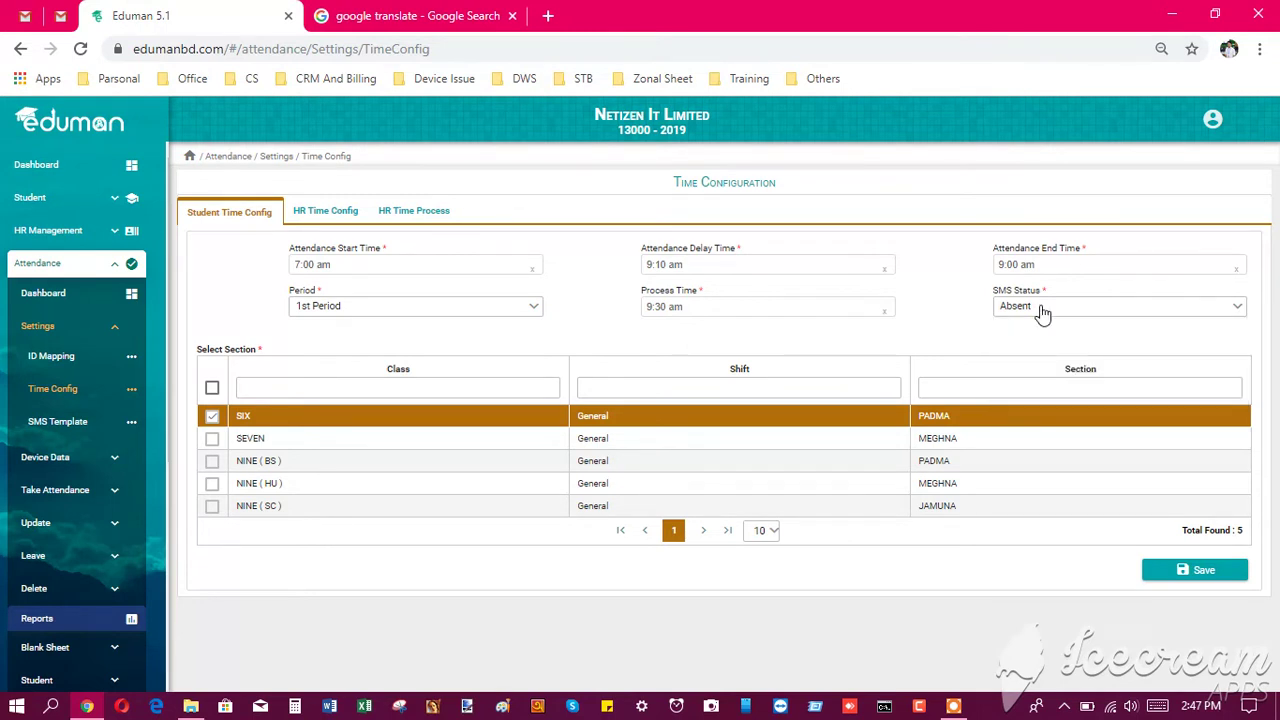
pyautogui.click(1043, 312)
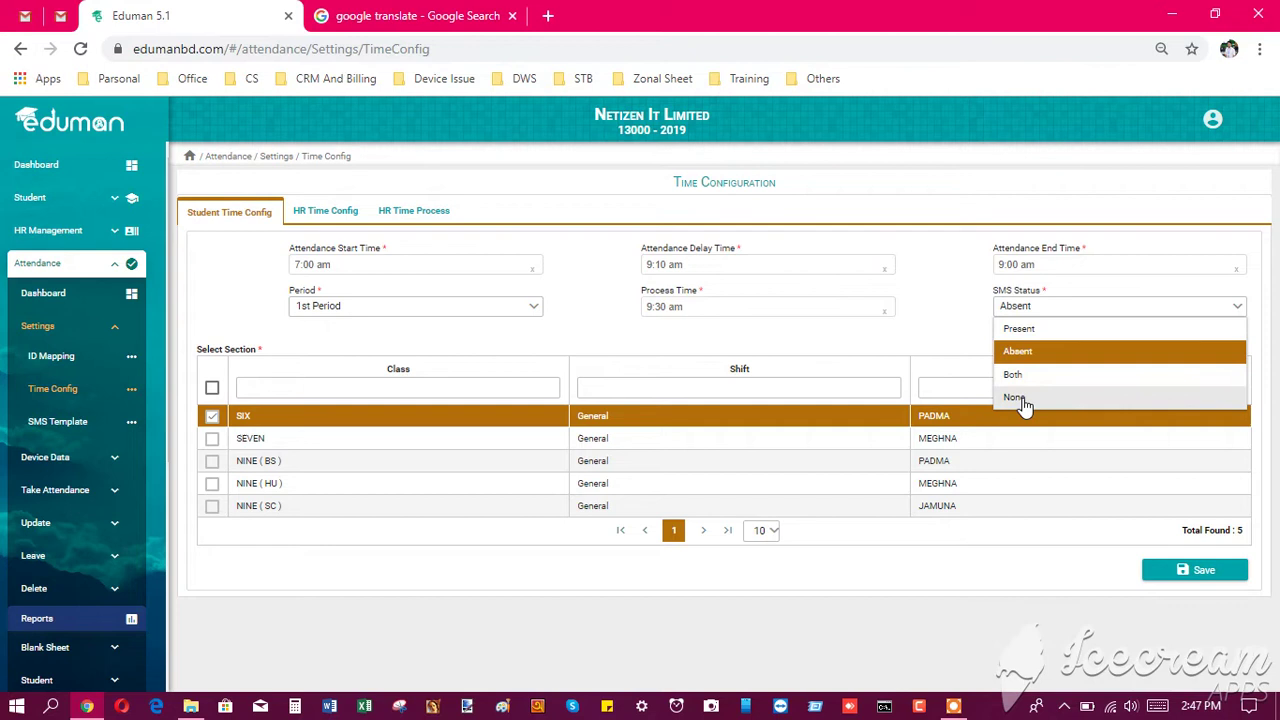
pyautogui.click(1013, 349)
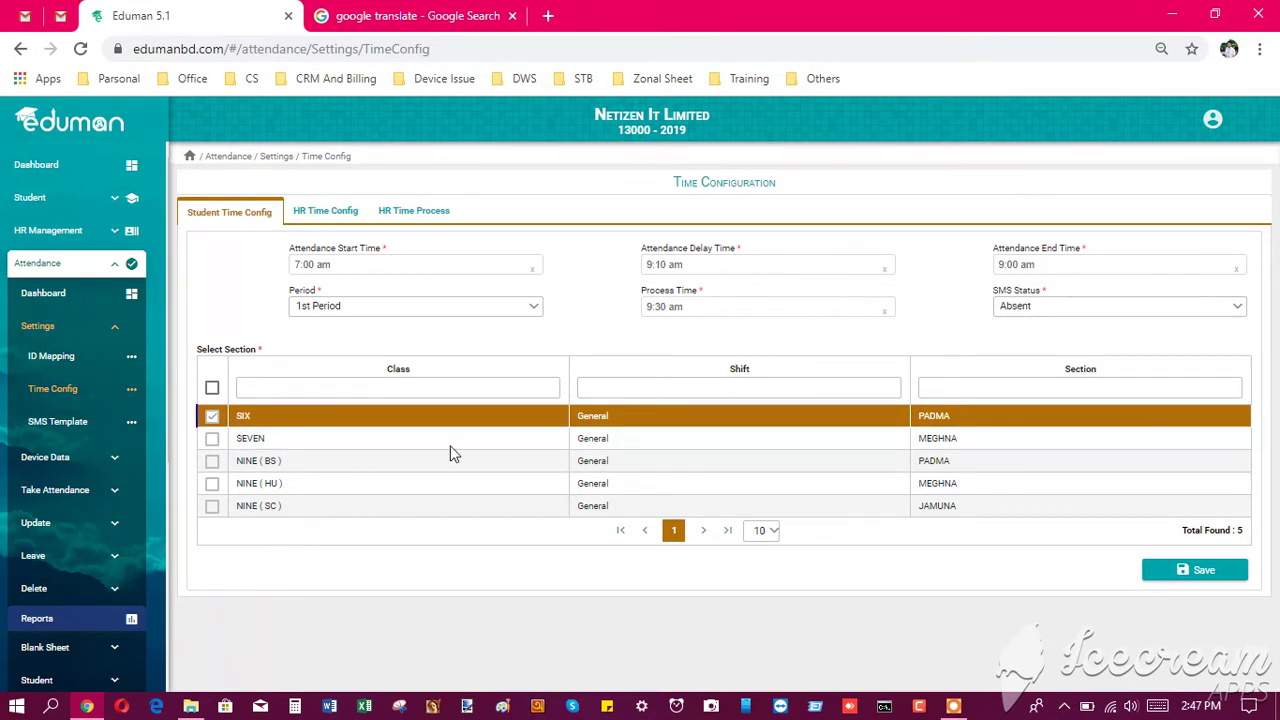
pyautogui.click(1175, 575)
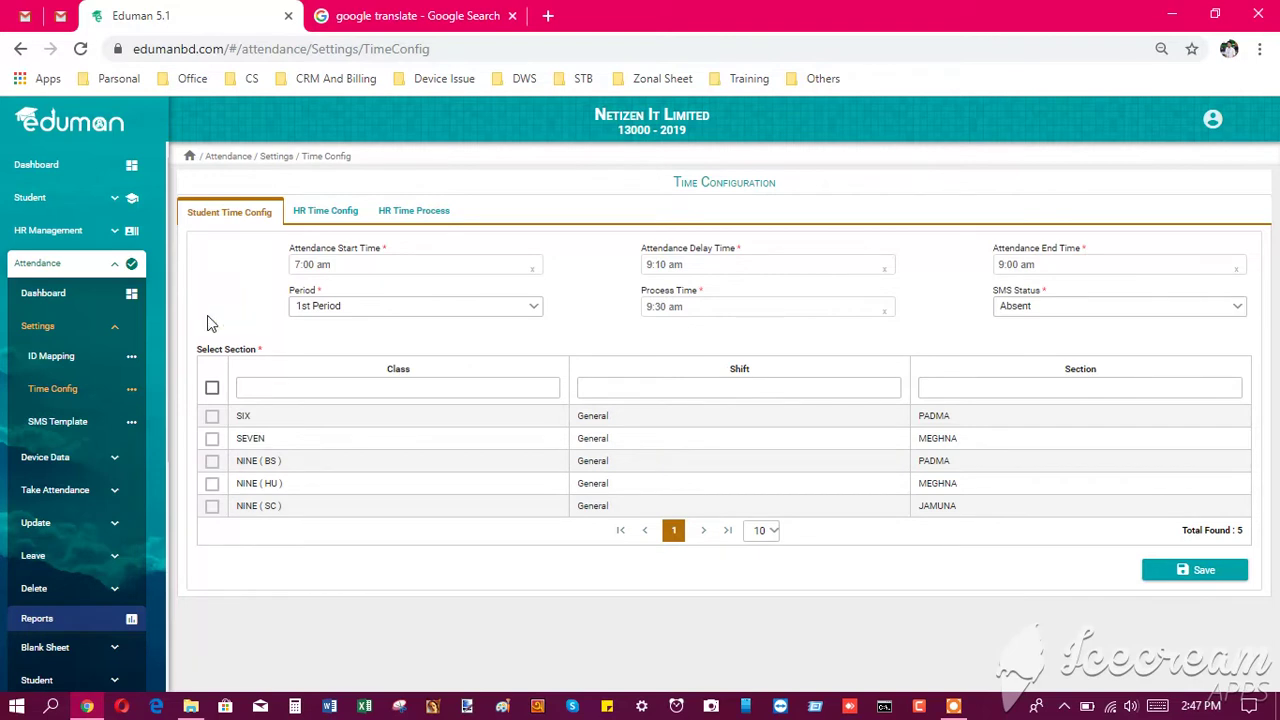
# Step: Open the attendance SMS template settings, choose Absent SMS for 1st Period, and examine the default absent message
pyautogui.click(53, 432)
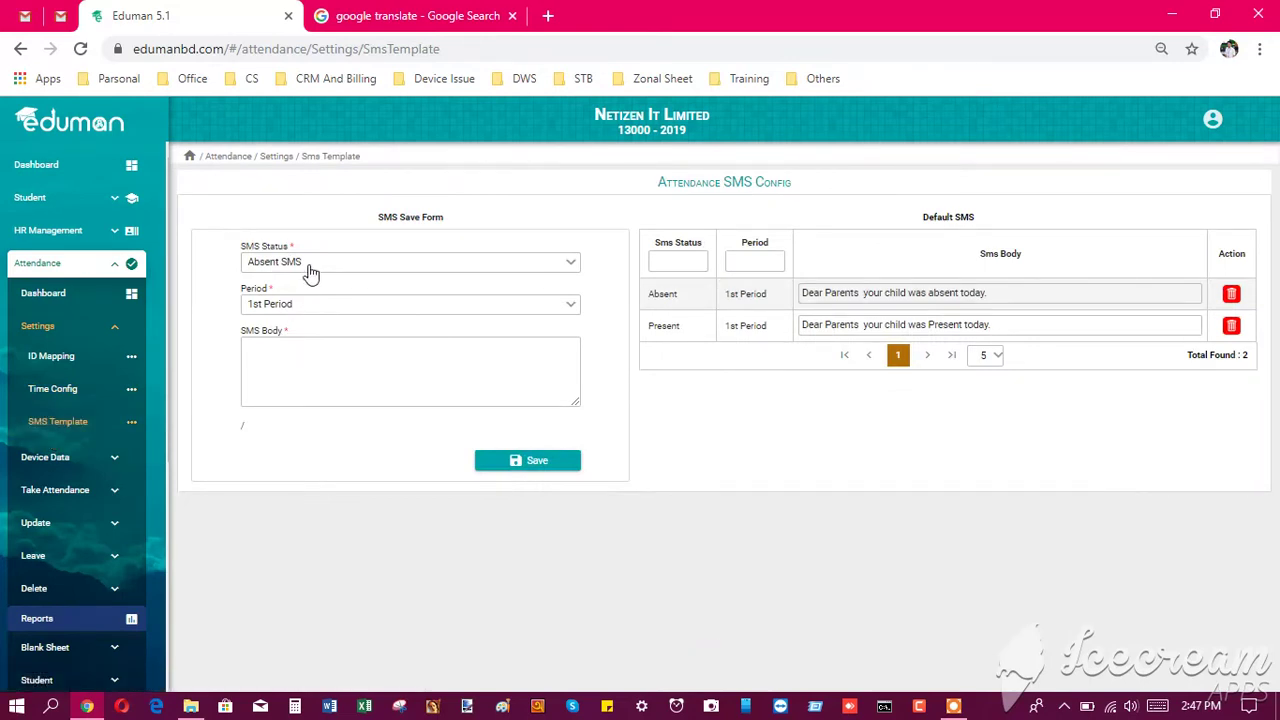
pyautogui.click(310, 268)
pyautogui.click(280, 306)
pyautogui.click(289, 308)
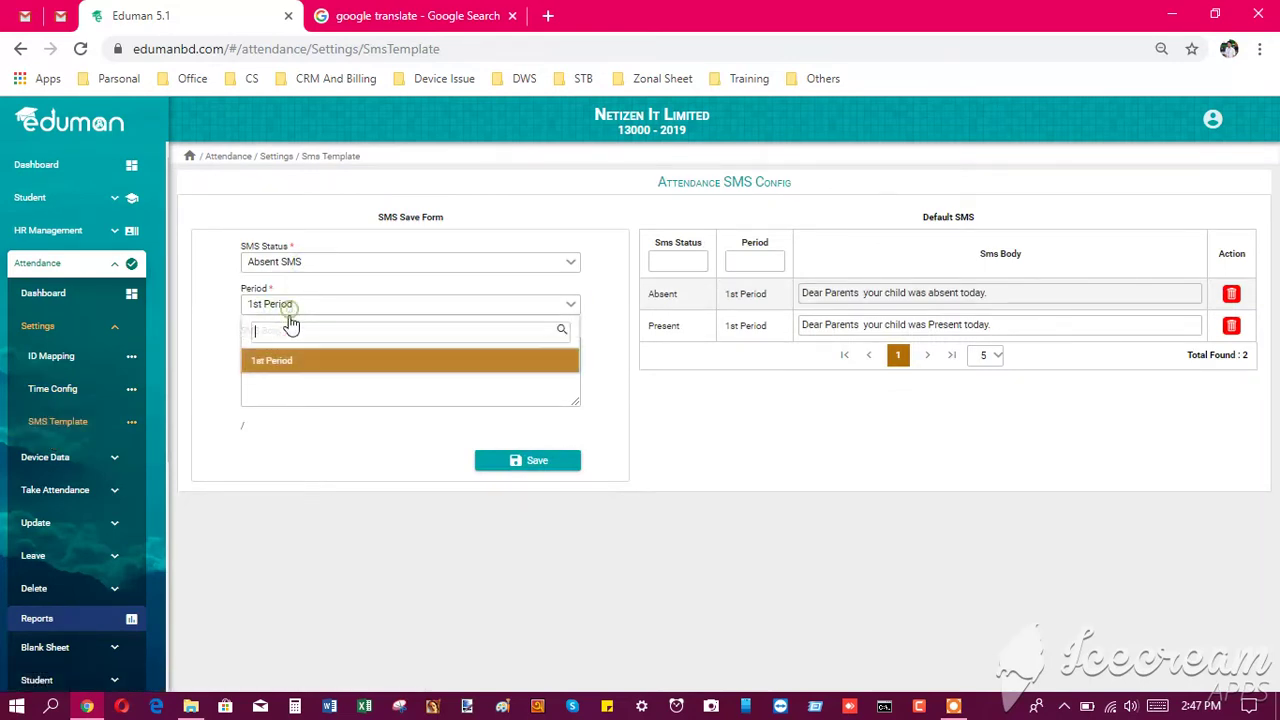
pyautogui.click(277, 358)
pyautogui.click(280, 357)
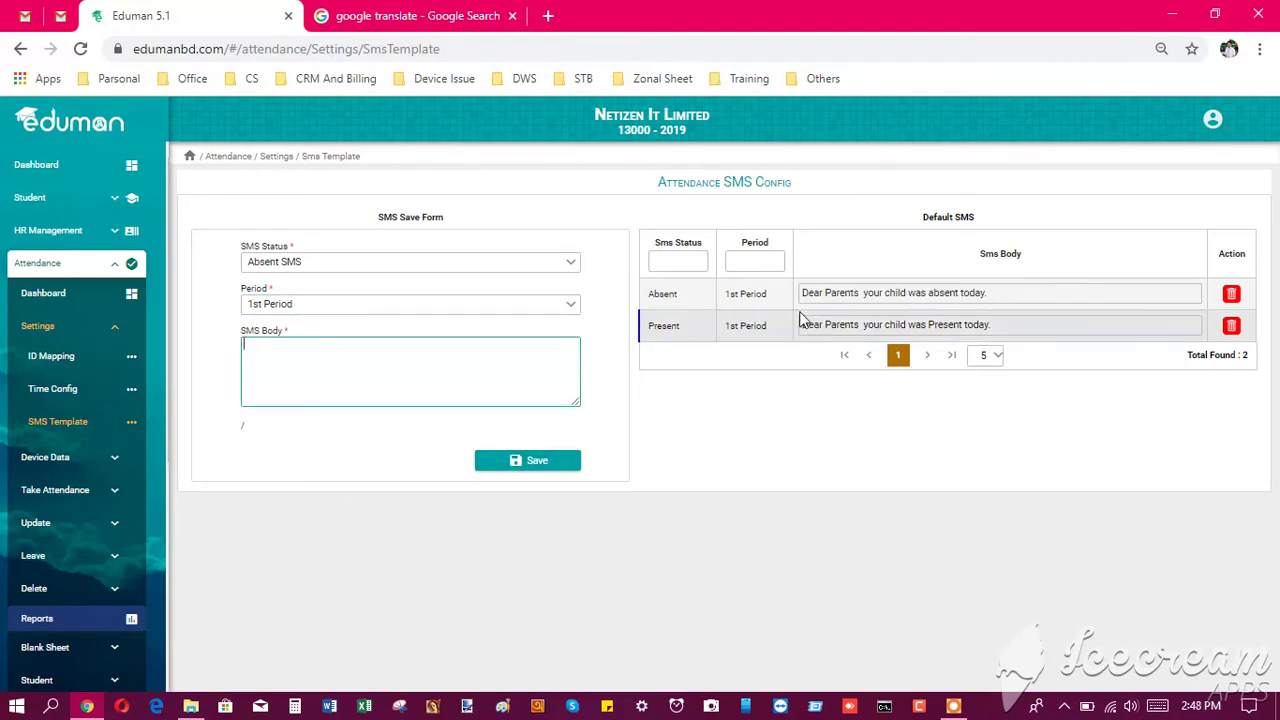
pyautogui.moveTo(810, 295); pyautogui.dragTo(1030, 283)
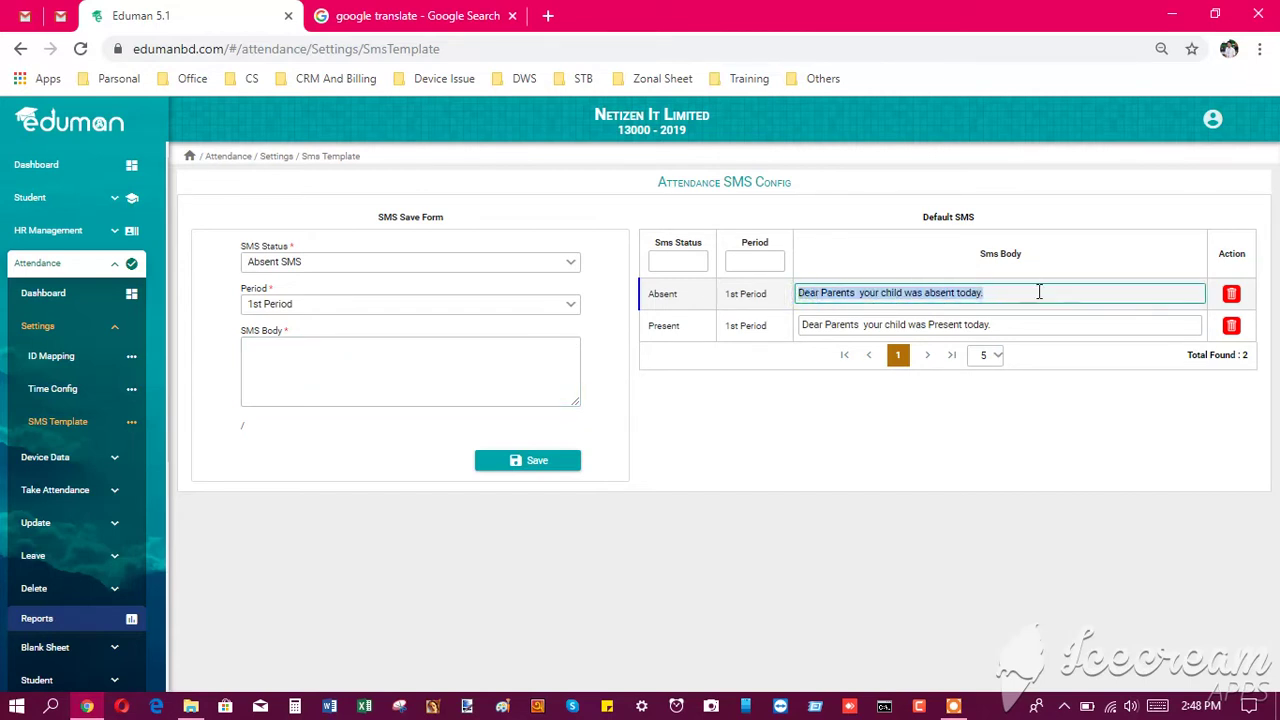
pyautogui.click(1036, 290)
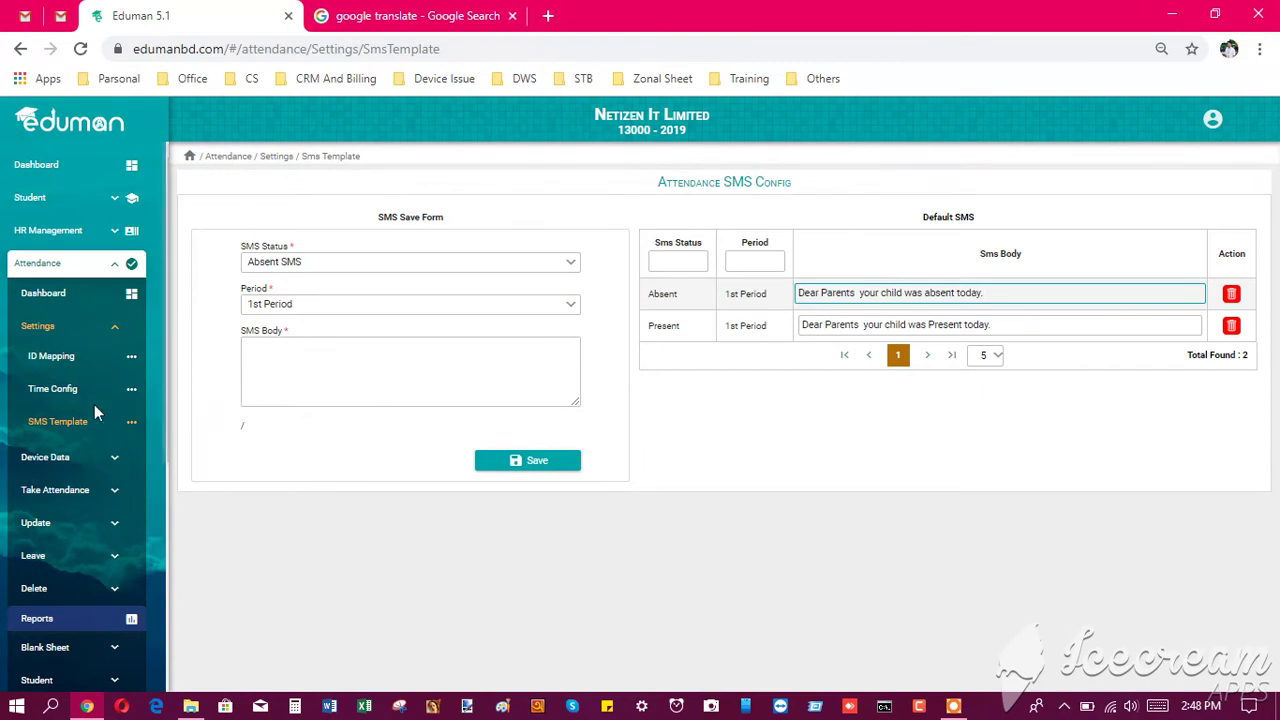
# Step: Open the HR time configuration within Time Config and review the available days, keeping Thursday selected
pyautogui.click(52, 388)
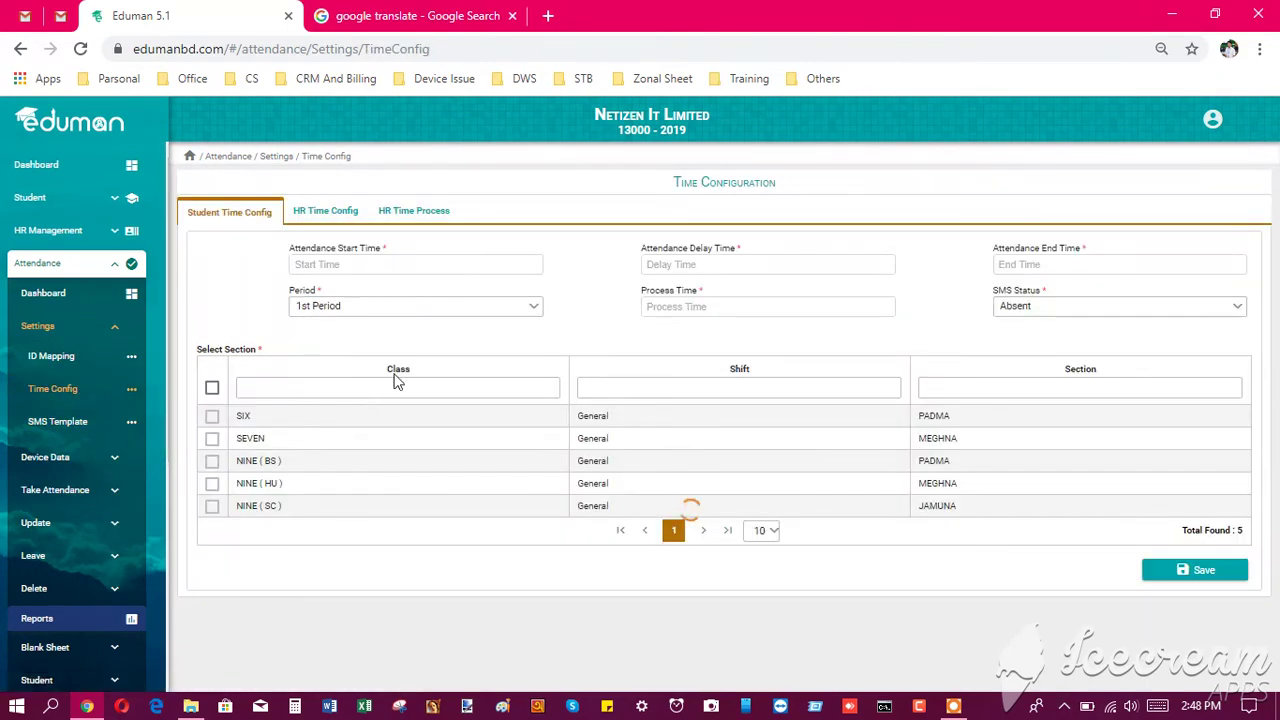
pyautogui.click(326, 212)
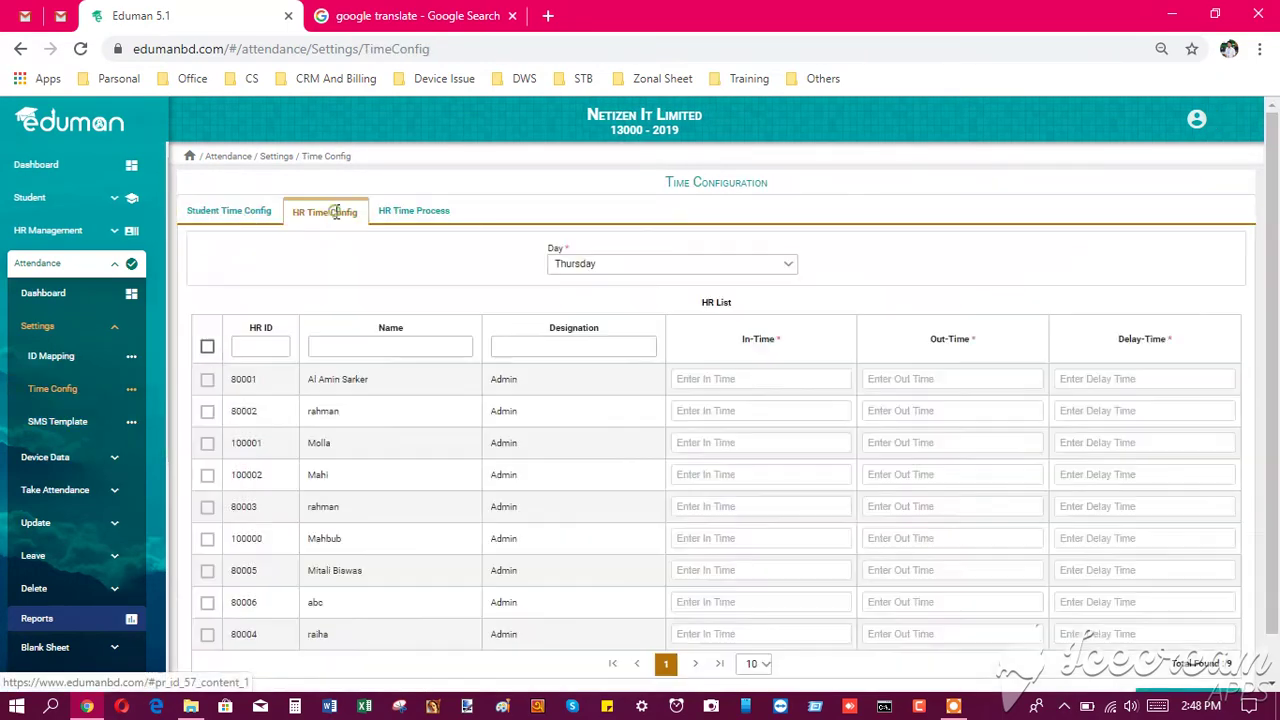
pyautogui.click(571, 270)
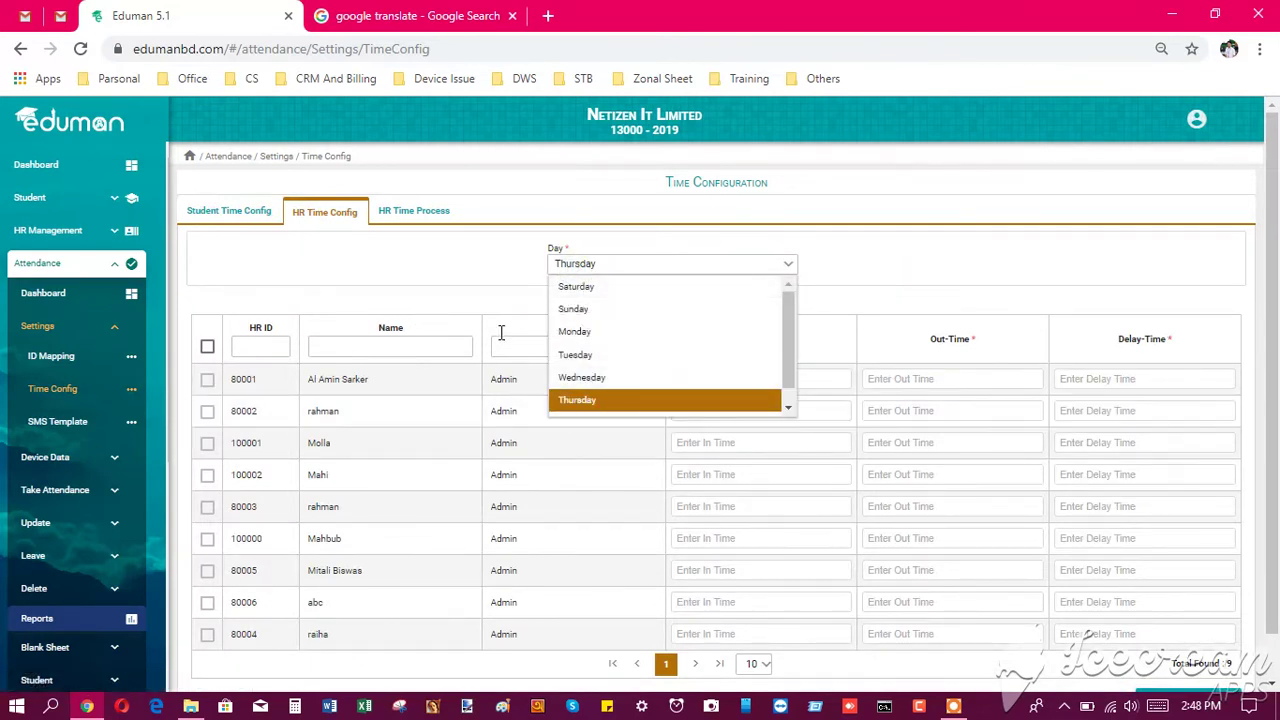
pyautogui.click(489, 295)
pyautogui.click(585, 268)
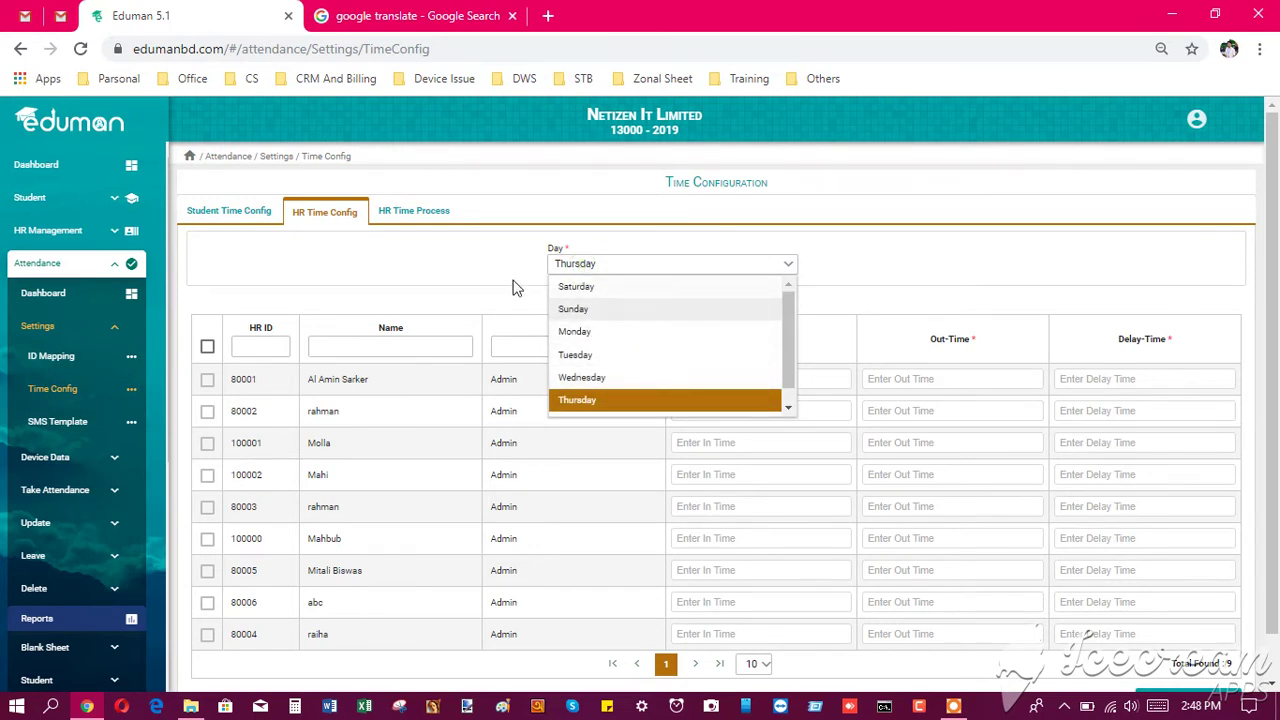
pyautogui.click(485, 263)
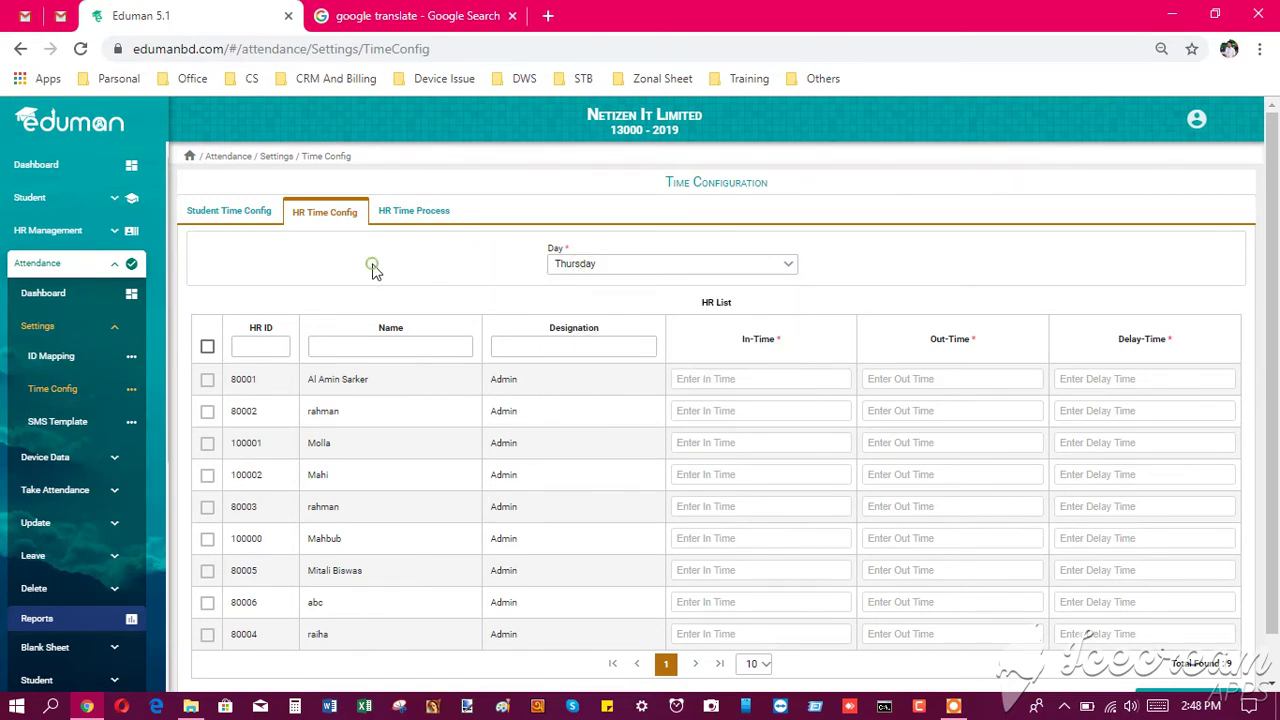
# Step: Select only the first staff member in the HR list and set the In-Time to 10:24 am
pyautogui.click(207, 347)
pyautogui.click(207, 347)
pyautogui.click(207, 381)
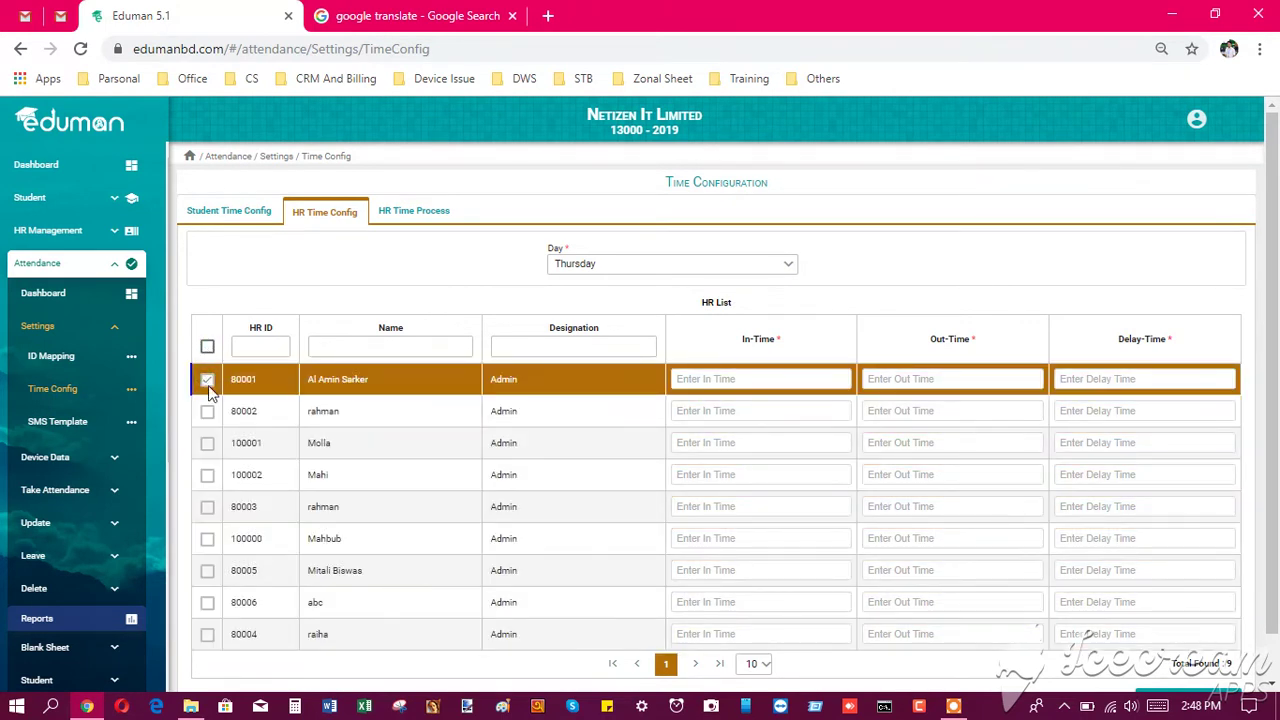
pyautogui.click(207, 381)
pyautogui.click(207, 381)
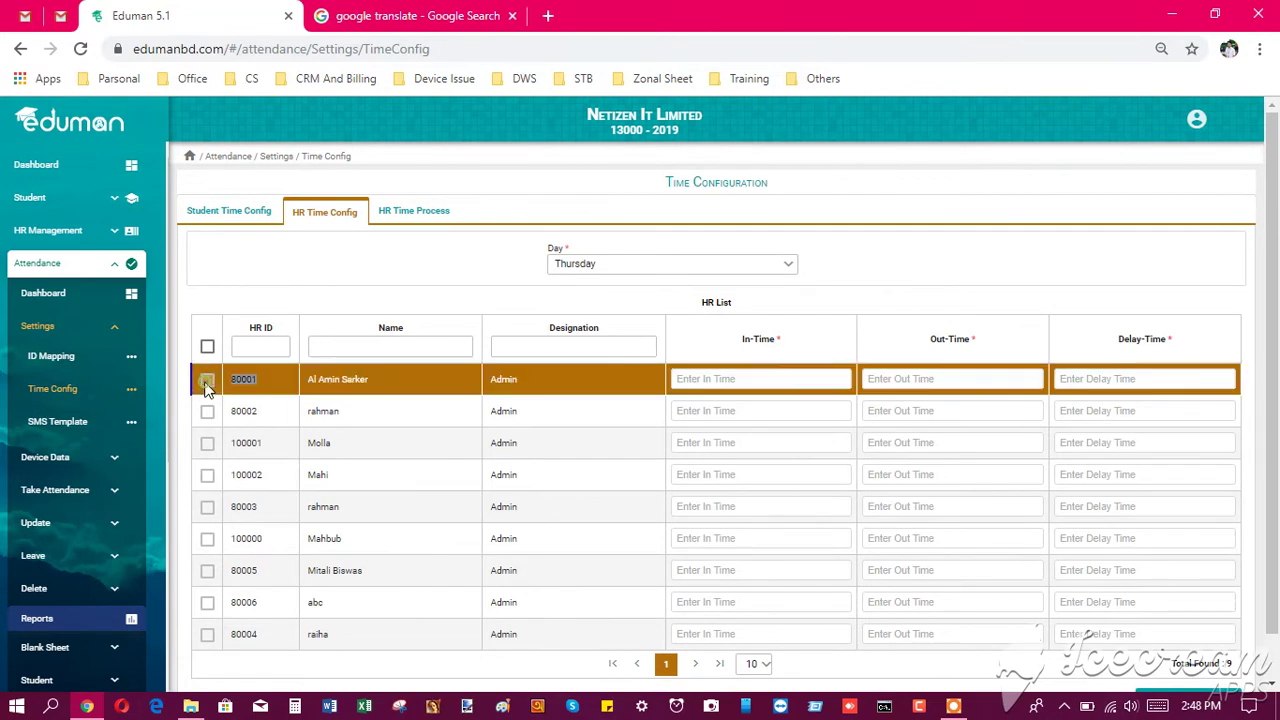
pyautogui.click(695, 380)
pyautogui.moveTo(710, 450); pyautogui.dragTo(688, 478)
pyautogui.click(688, 476)
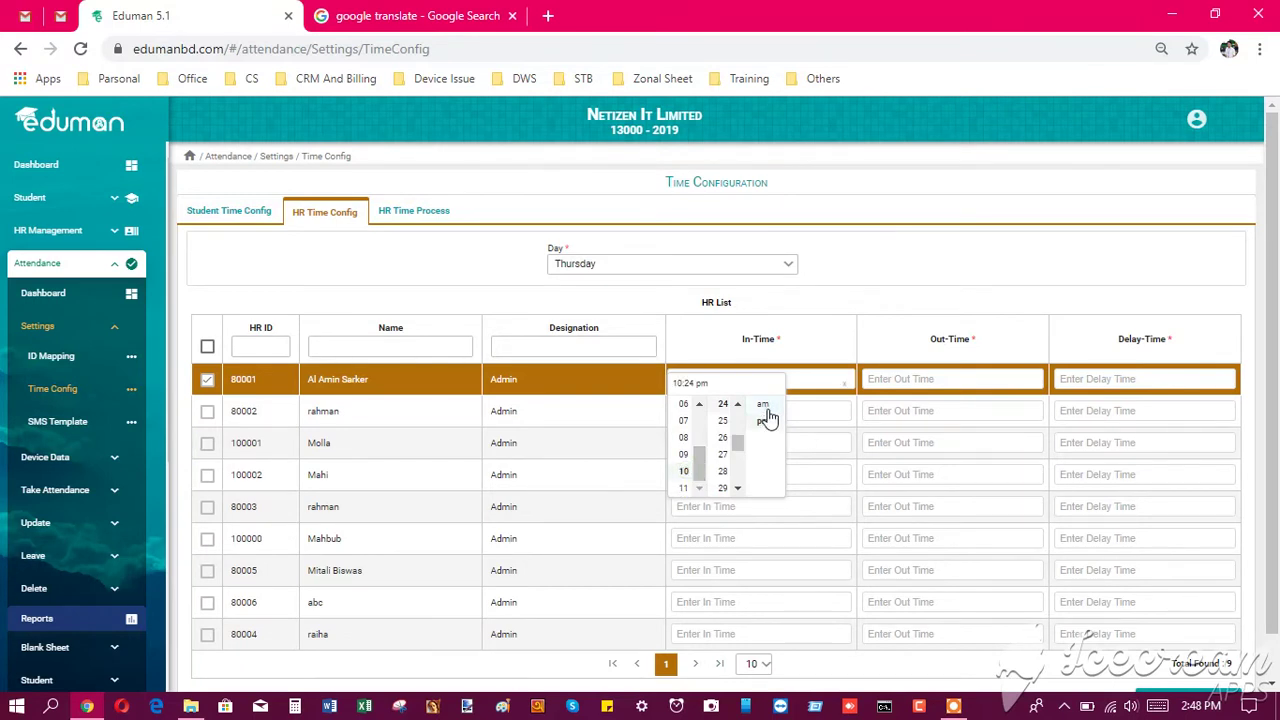
pyautogui.click(764, 404)
# Step: Set the first staff member's Out-Time to 5:00 am
pyautogui.click(900, 381)
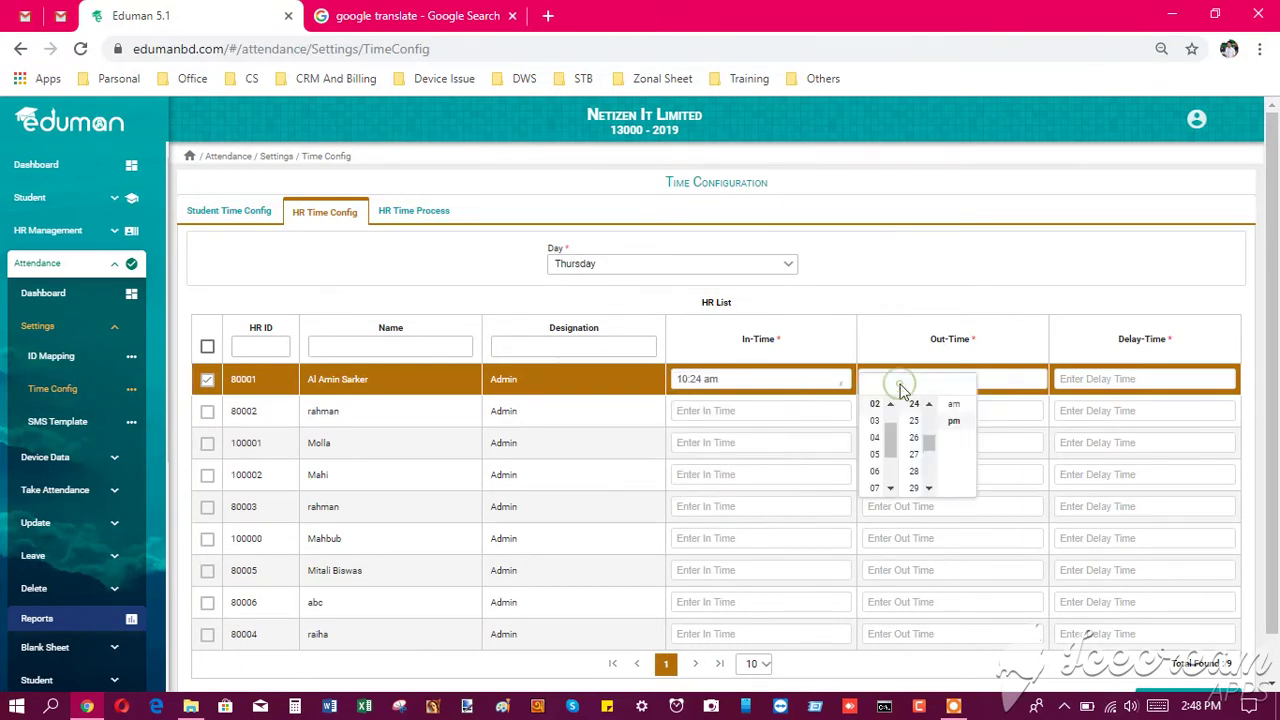
pyautogui.click(876, 457)
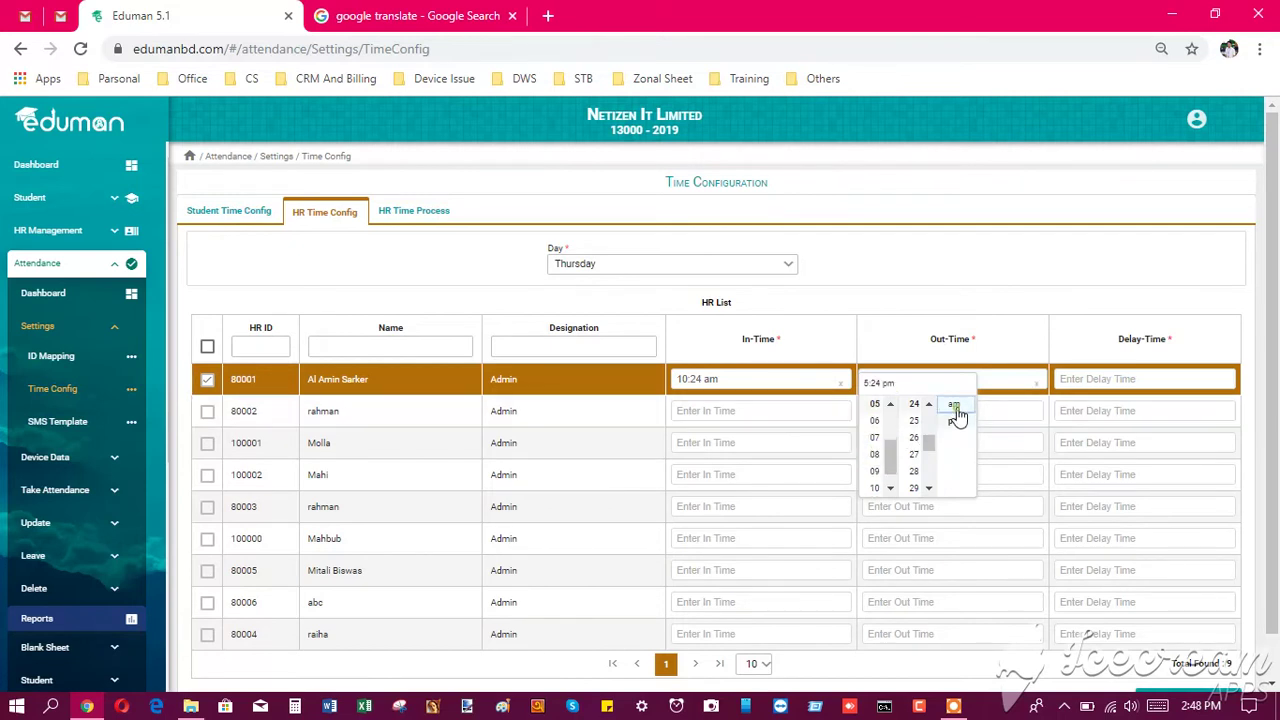
pyautogui.scroll(5, 910, 425)
pyautogui.click(914, 405)
# Step: Set the first staff member's Delay-Time to 10:15 am
pyautogui.click(1134, 375)
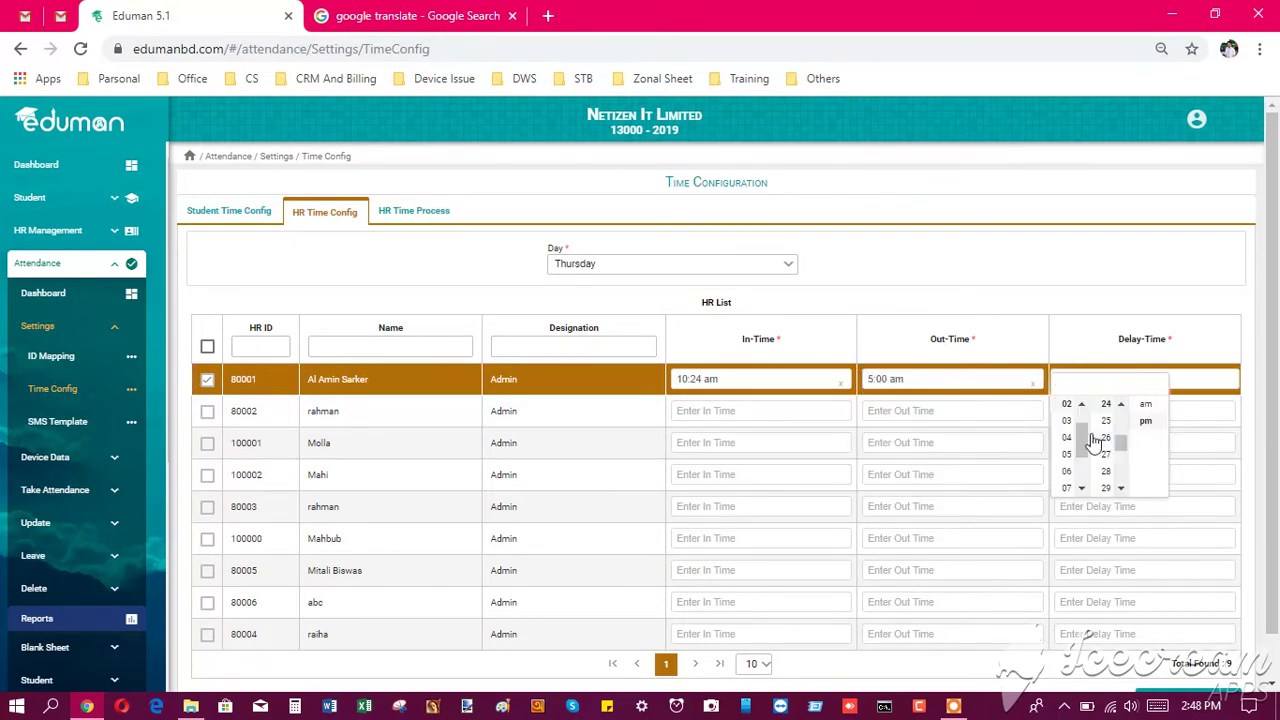
pyautogui.moveTo(1082, 457); pyautogui.dragTo(1112, 450)
pyautogui.click(1067, 472)
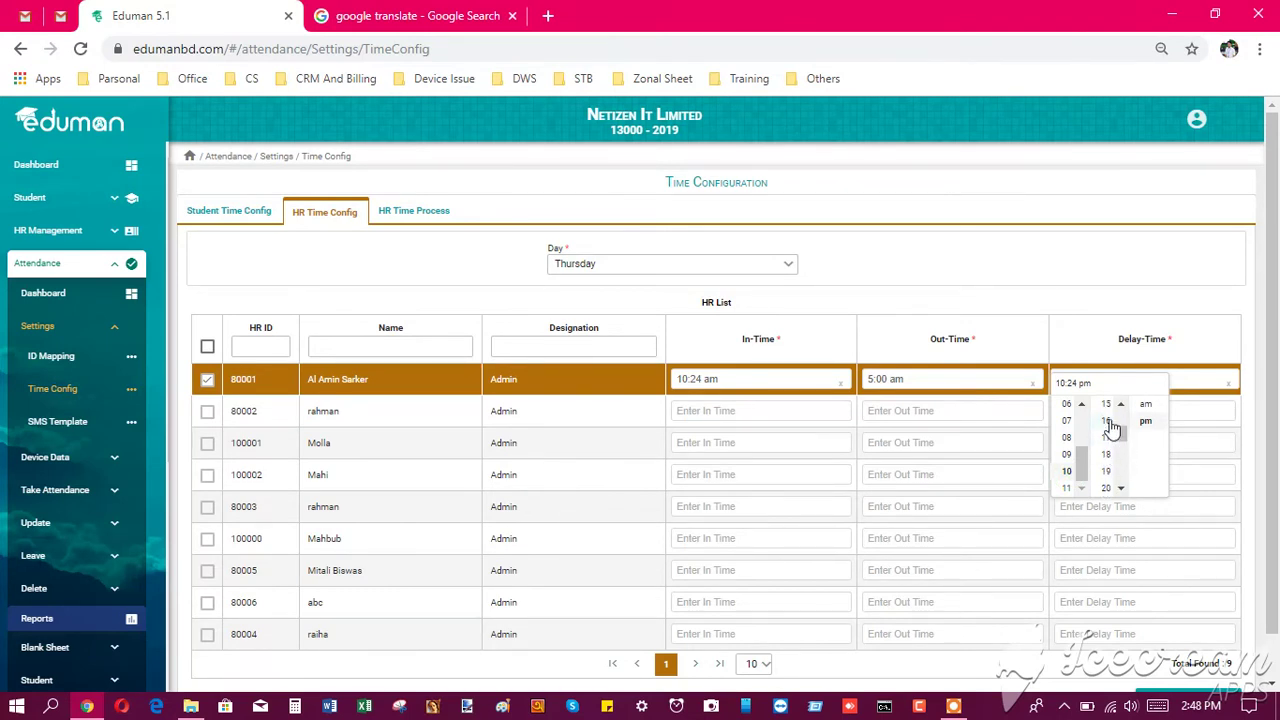
pyautogui.click(1107, 405)
pyautogui.click(1143, 405)
# Step: Set the first staff member's In-Time to 10:00 am and save the HR time configuration
pyautogui.click(830, 380)
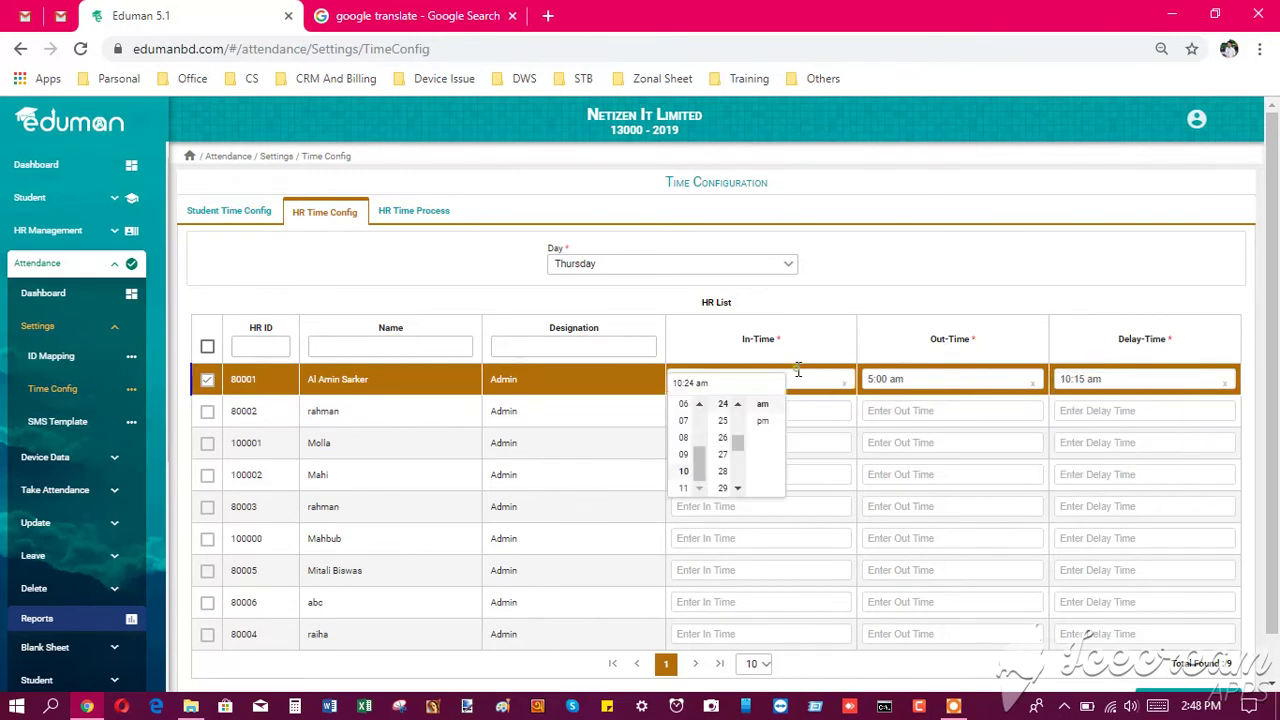
pyautogui.click(738, 405)
pyautogui.click(738, 405)
pyautogui.click(739, 406)
pyautogui.click(739, 406)
pyautogui.click(722, 404)
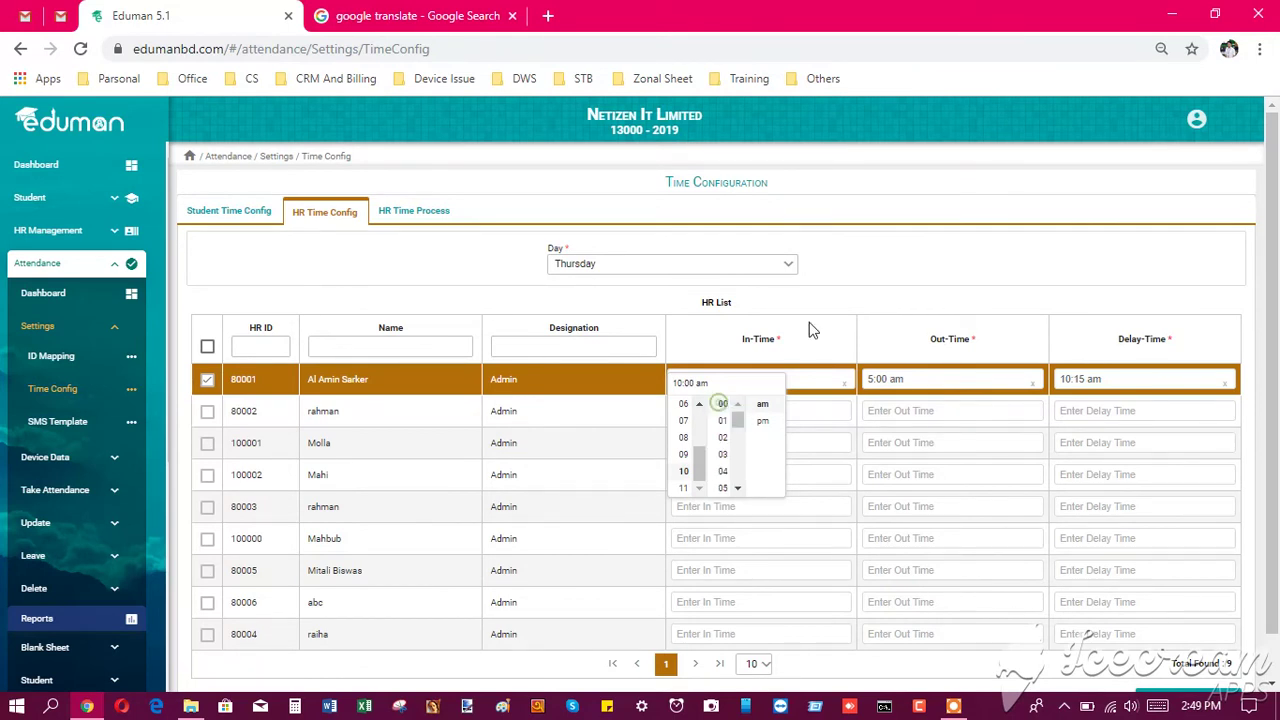
pyautogui.click(908, 260)
pyautogui.scroll(-1, 1012, 482)
pyautogui.click(1186, 645)
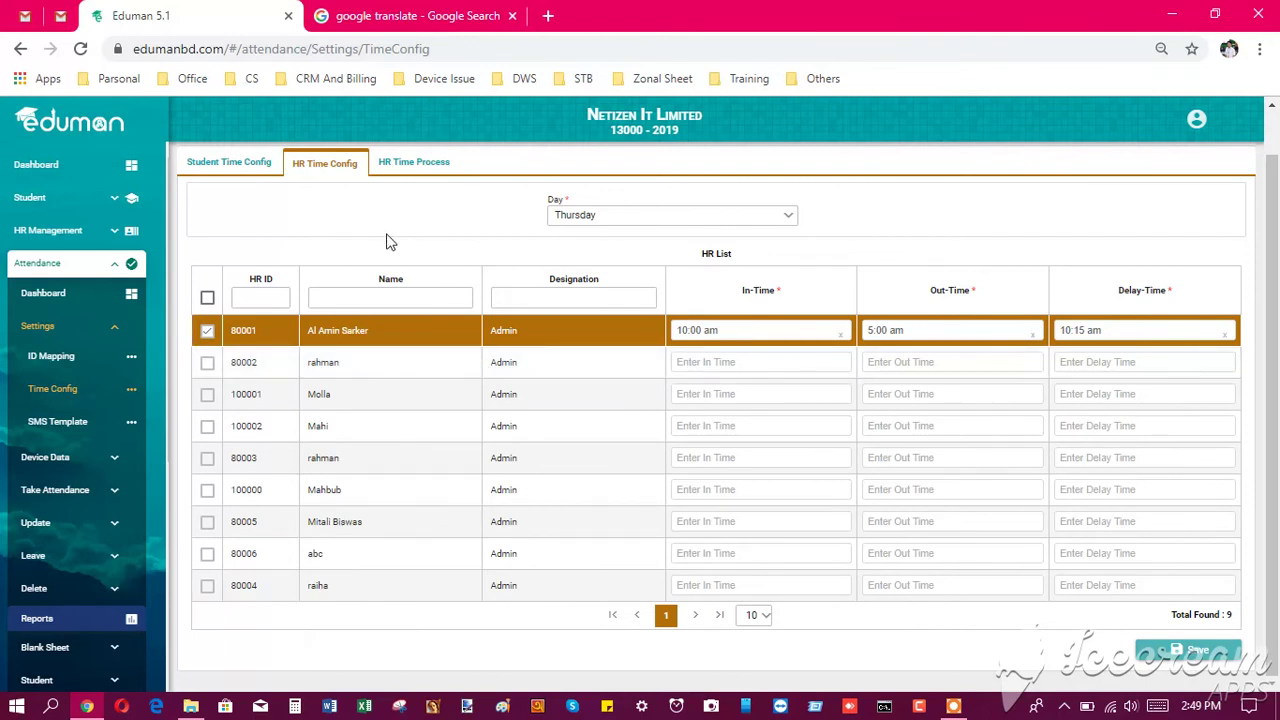
# Step: Open the Time Config page in the Update section of Attendance
pyautogui.scroll(-5, 42, 418)
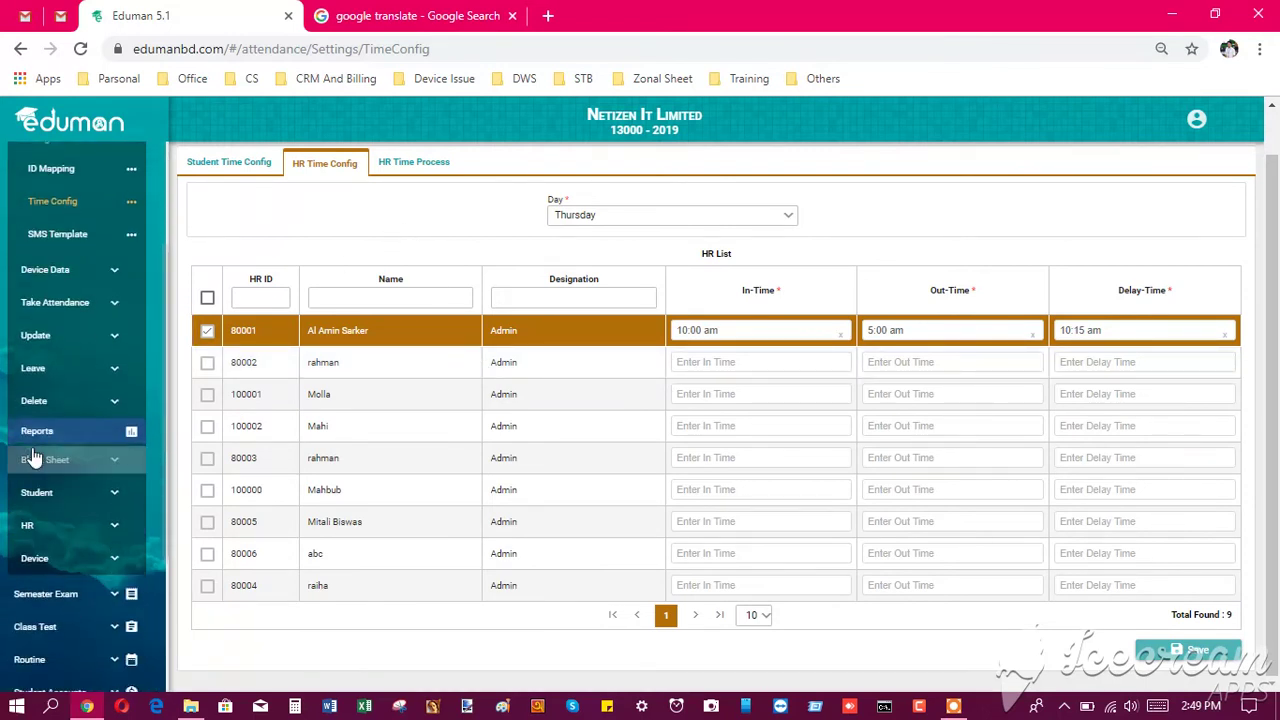
pyautogui.scroll(4, 52, 440)
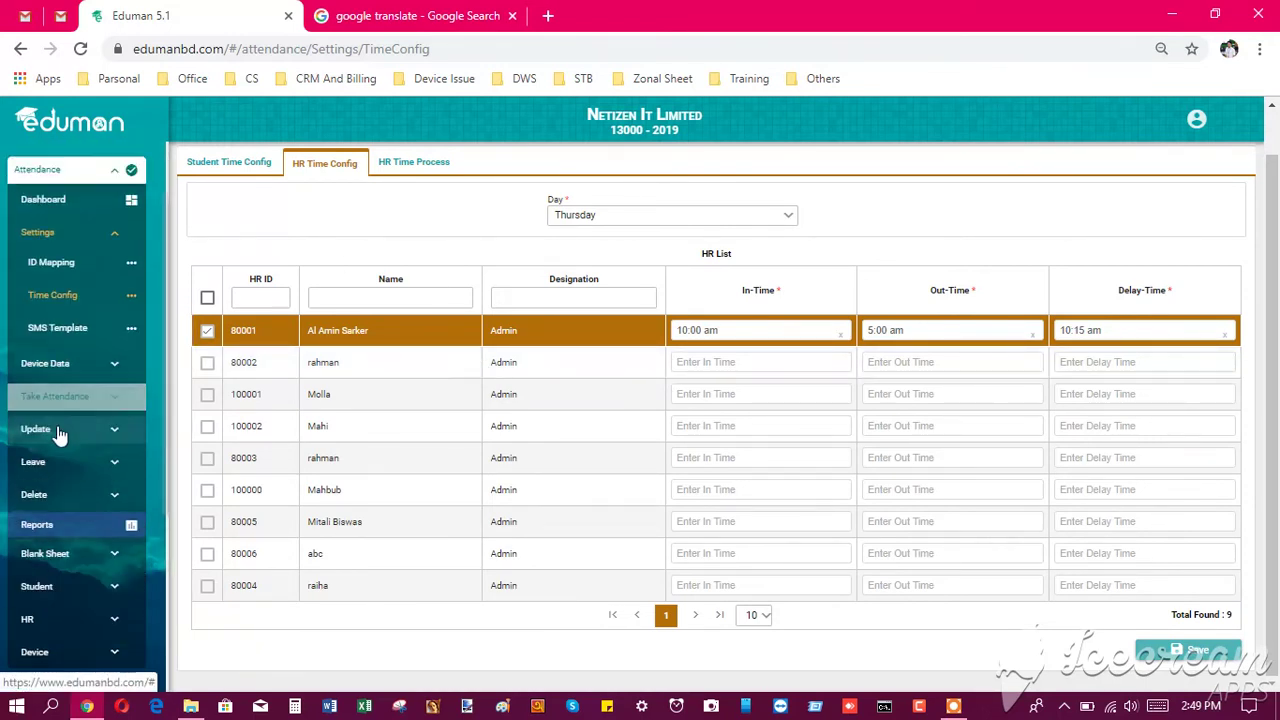
pyautogui.click(58, 430)
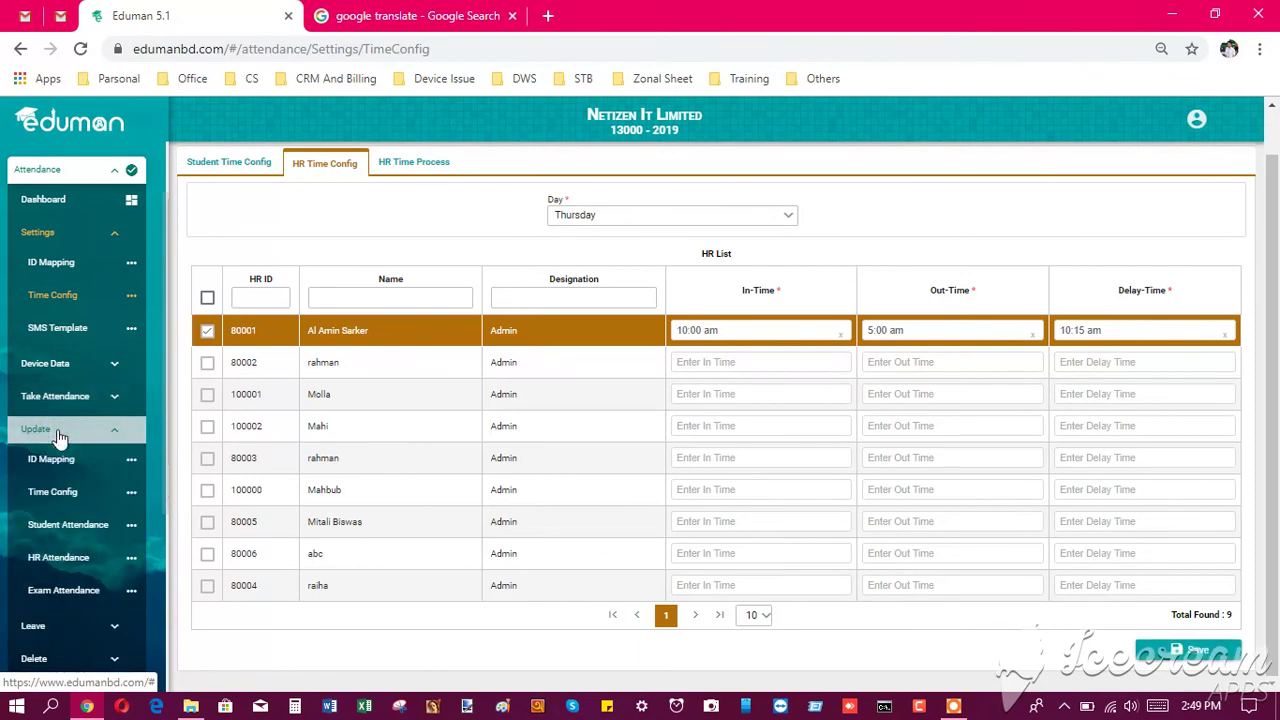
pyautogui.click(58, 494)
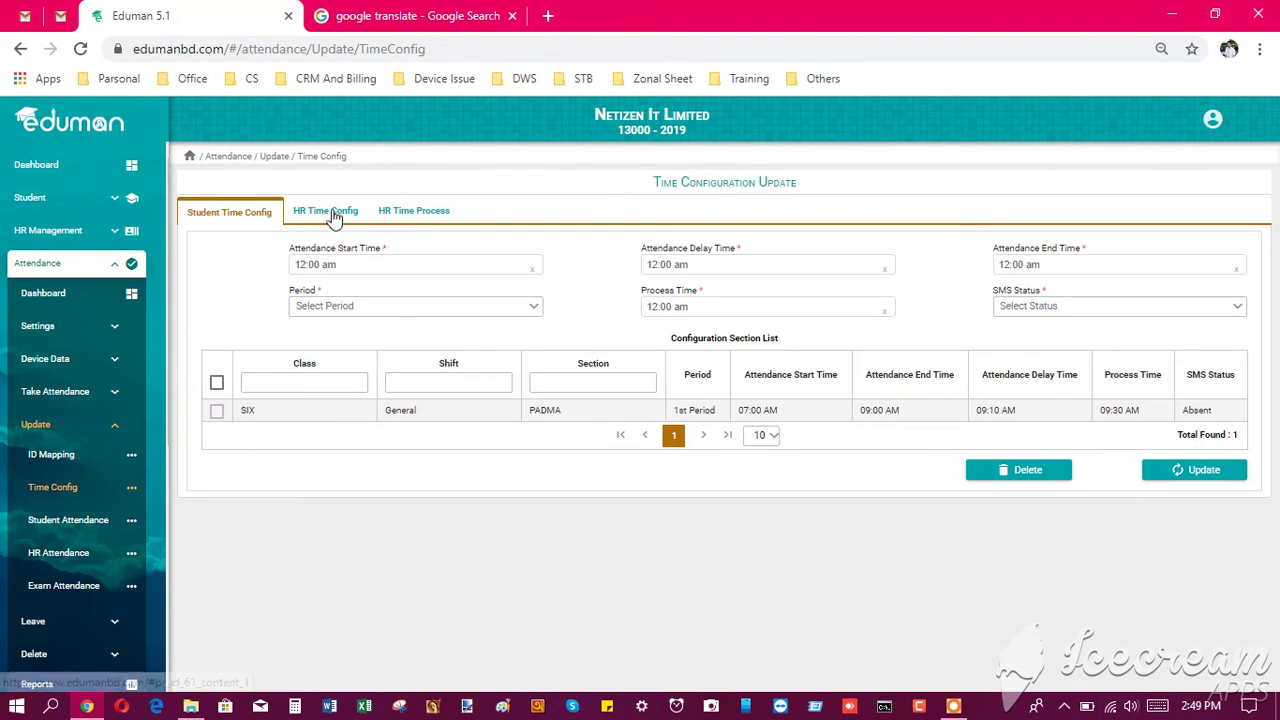
# Step: Switch to the HR time configuration update and search the assigned HR list for Thursday
pyautogui.click(333, 216)
pyautogui.click(591, 270)
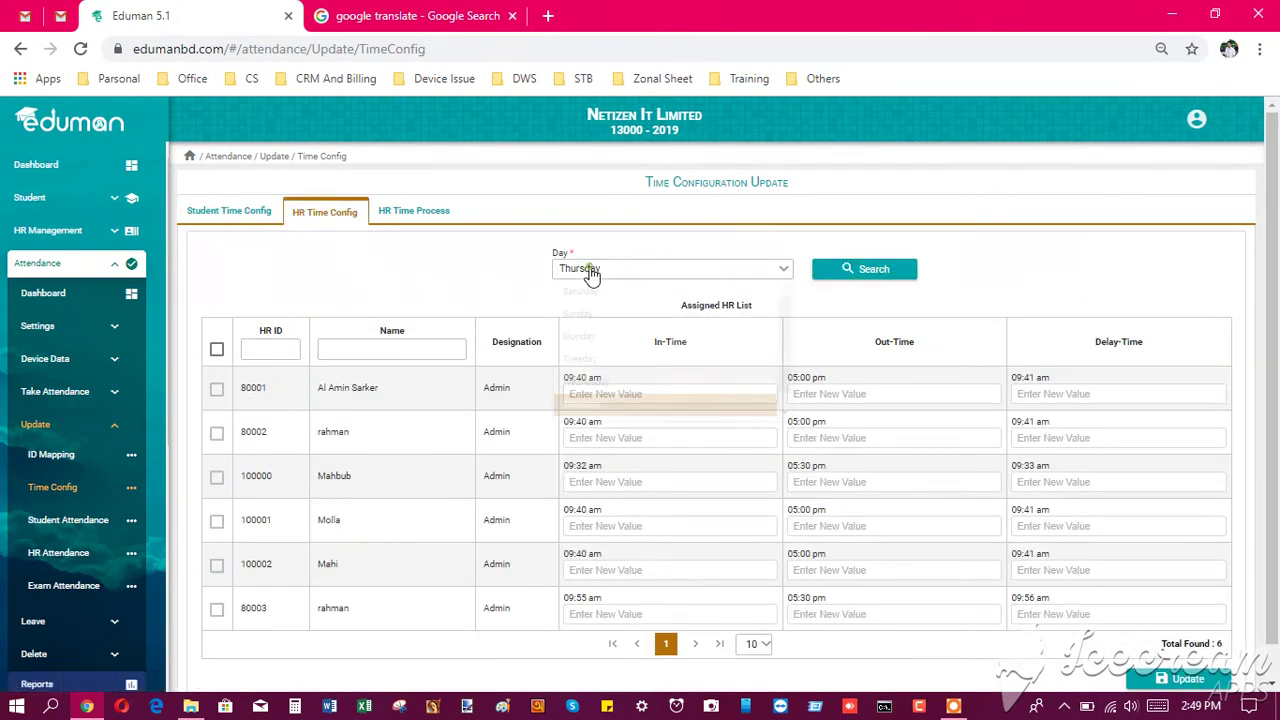
pyautogui.click(613, 403)
pyautogui.click(872, 270)
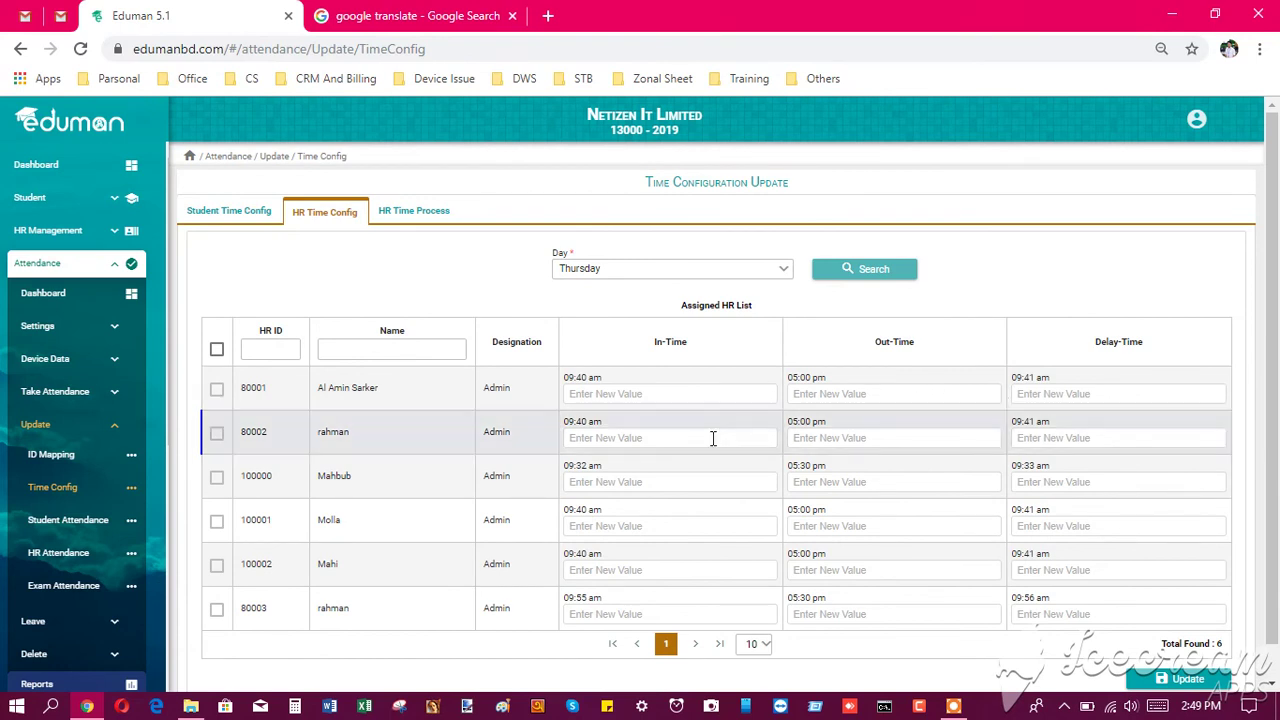
# Step: Select the first staff member, go through the new In-Time, Out-Time and Delay-Time fields without entering values, and submit the update
pyautogui.click(217, 390)
pyautogui.click(605, 396)
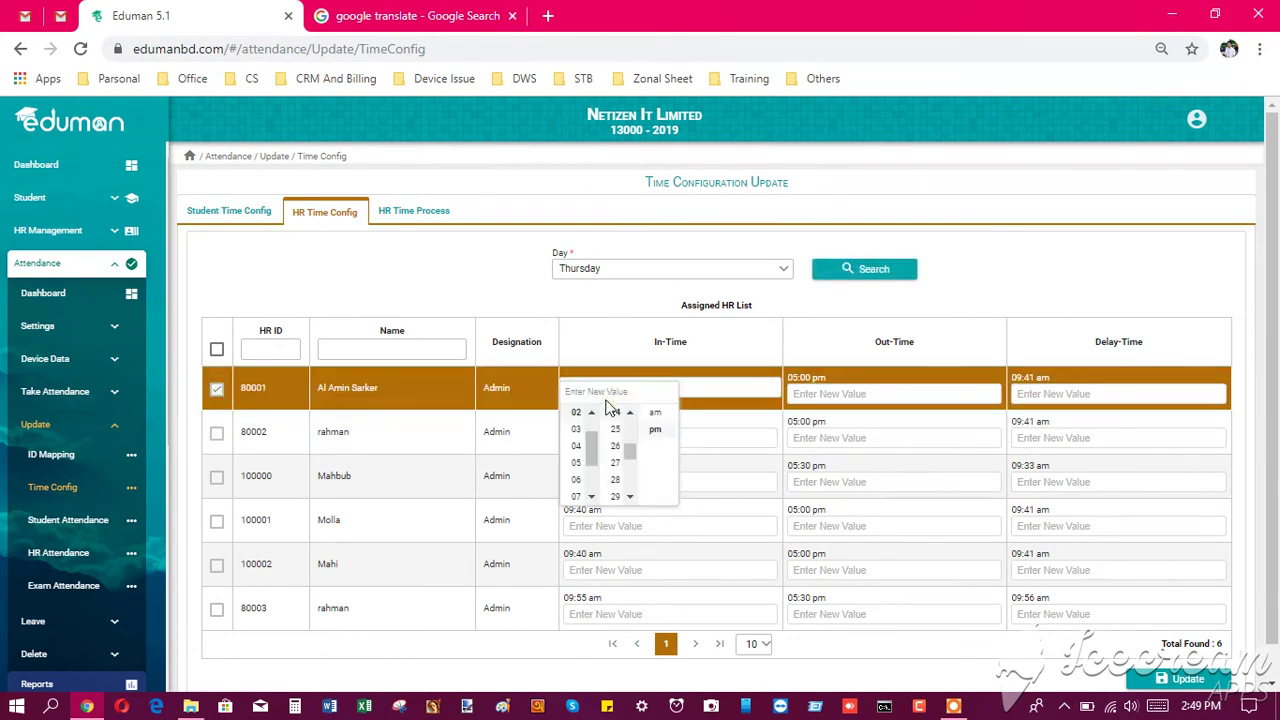
pyautogui.click(894, 398)
pyautogui.click(1045, 390)
pyautogui.scroll(-1, 1210, 631)
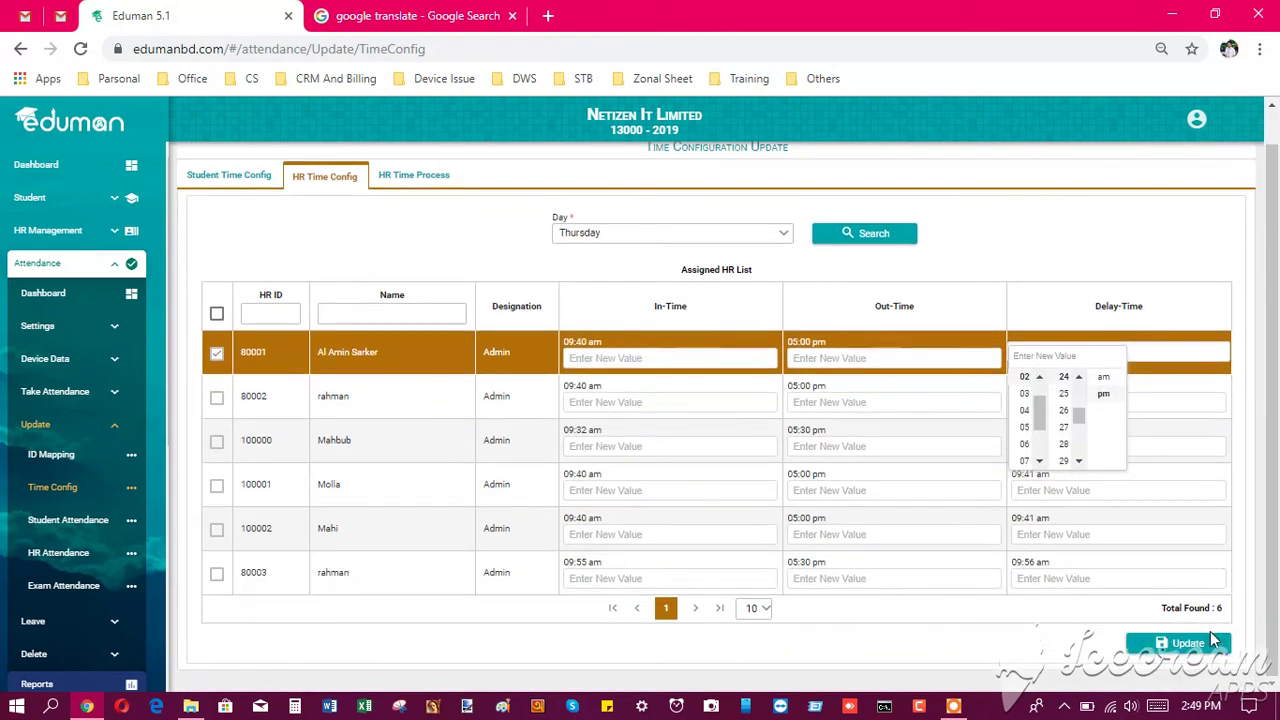
pyautogui.click(1199, 646)
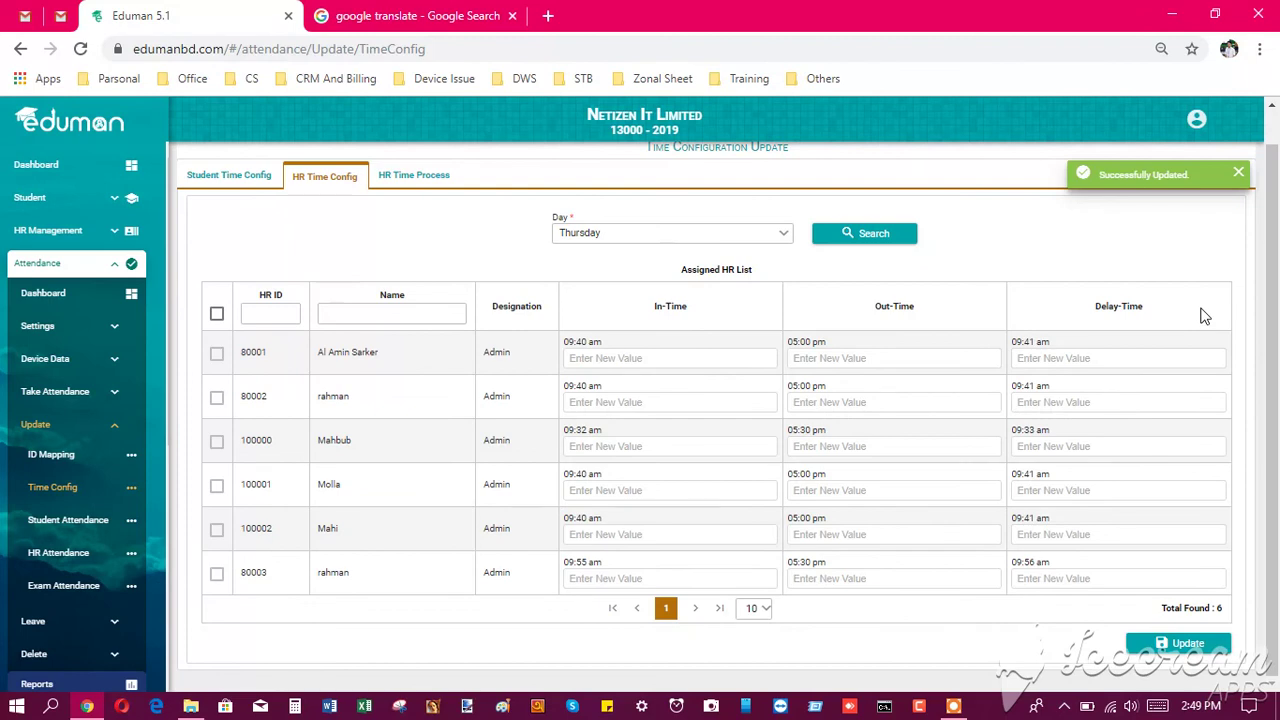
pyautogui.scroll(1, 958, 358)
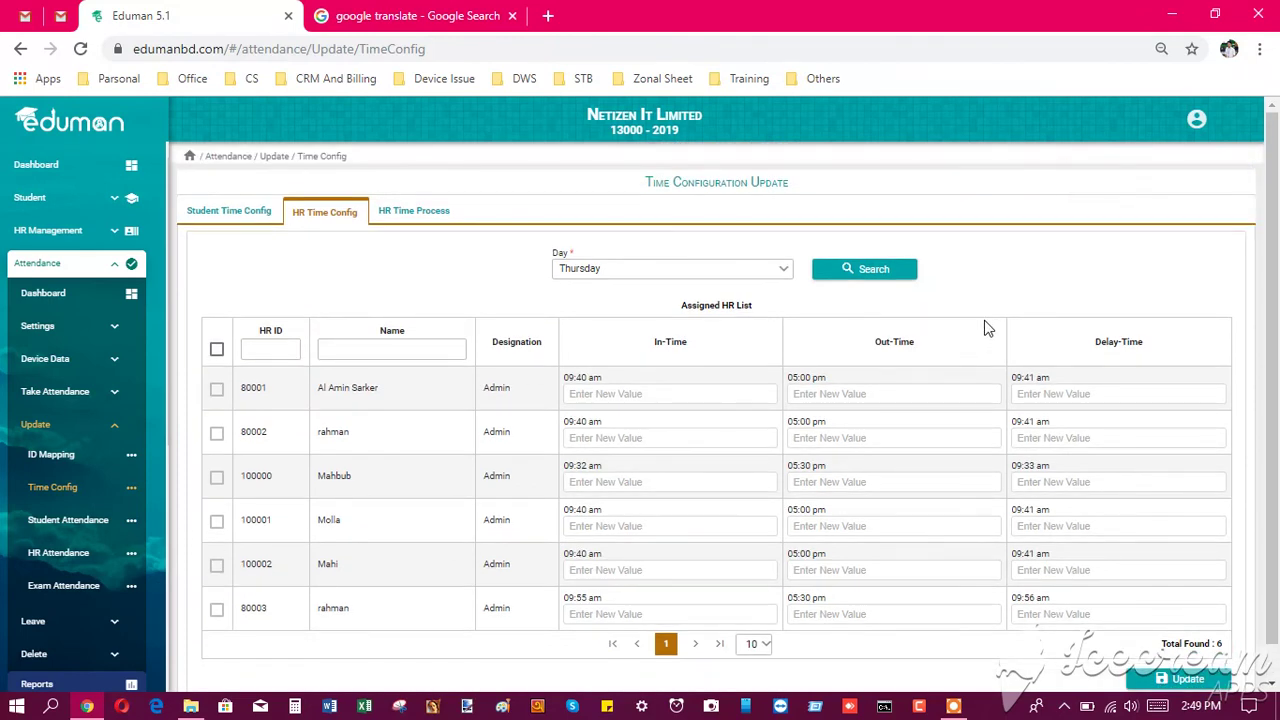